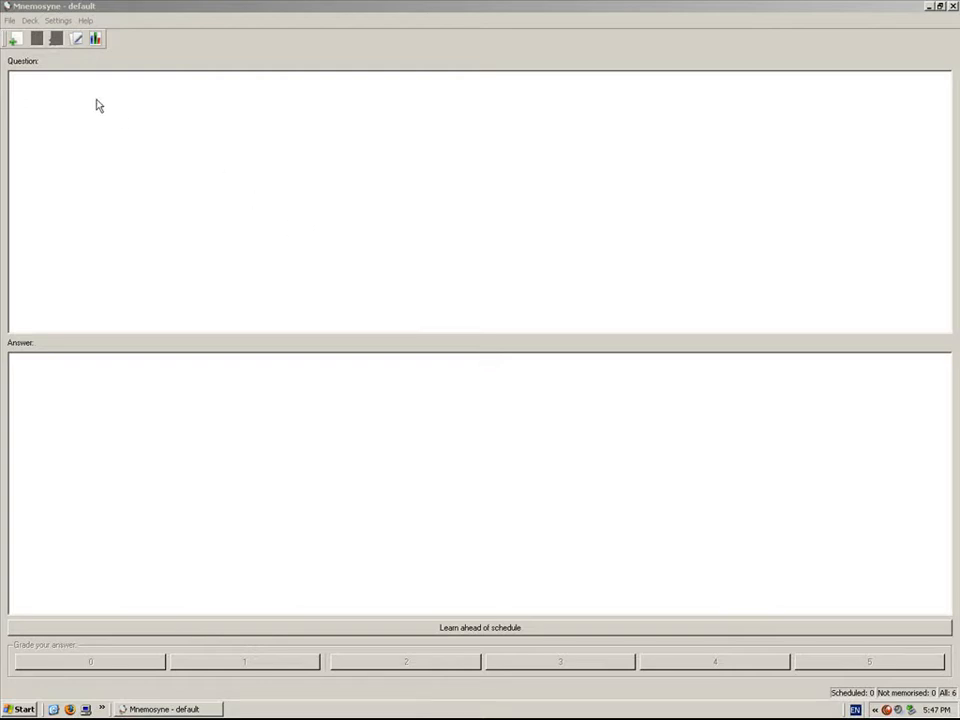
# - Start an export in the Text with tab separated Q/A format, limited to the My Content category
pyautogui.click(10, 21)
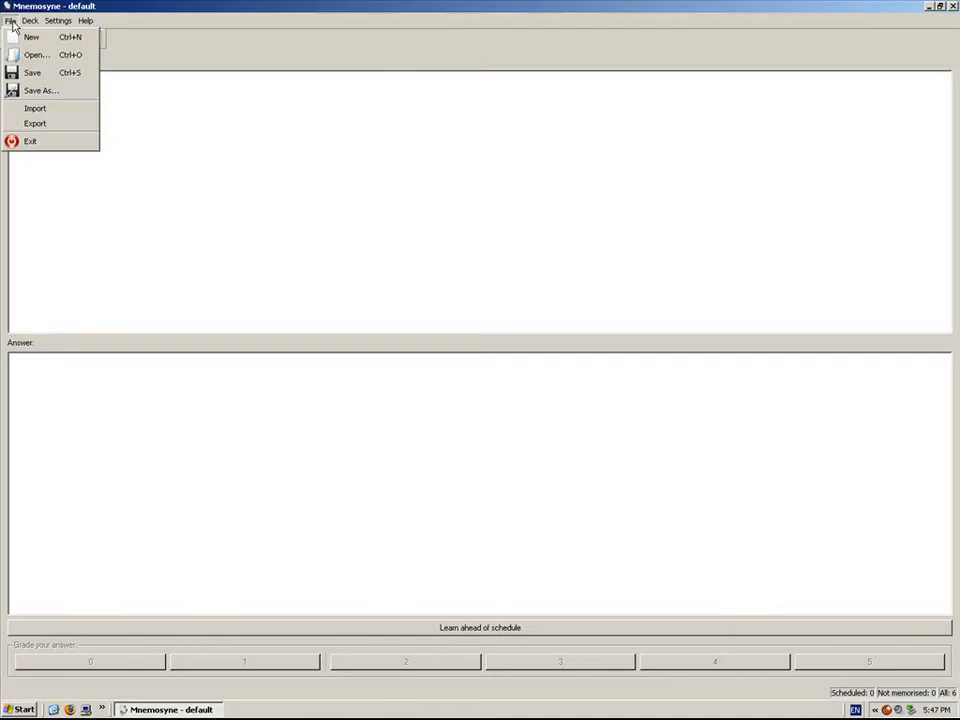
pyautogui.click(49, 125)
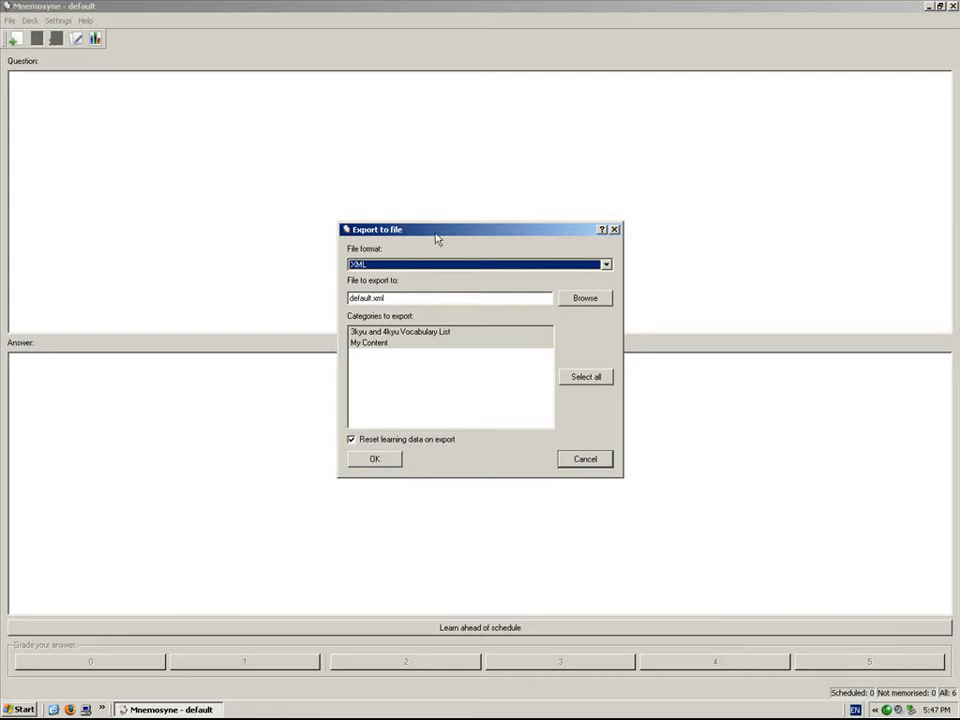
pyautogui.moveTo(395, 229); pyautogui.dragTo(351, 210)
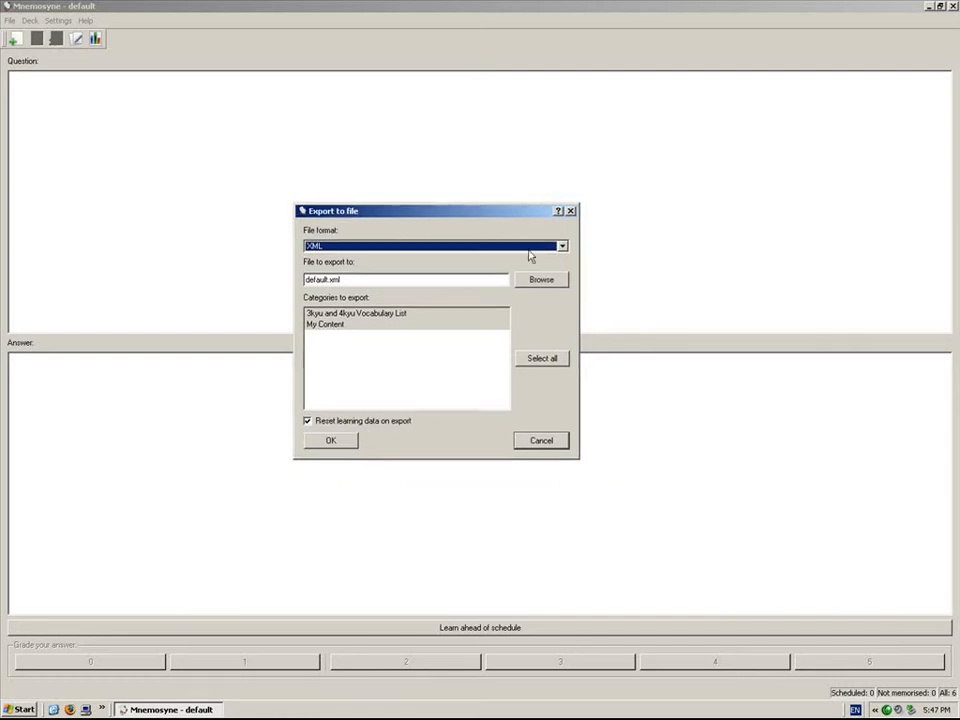
pyautogui.click(561, 246)
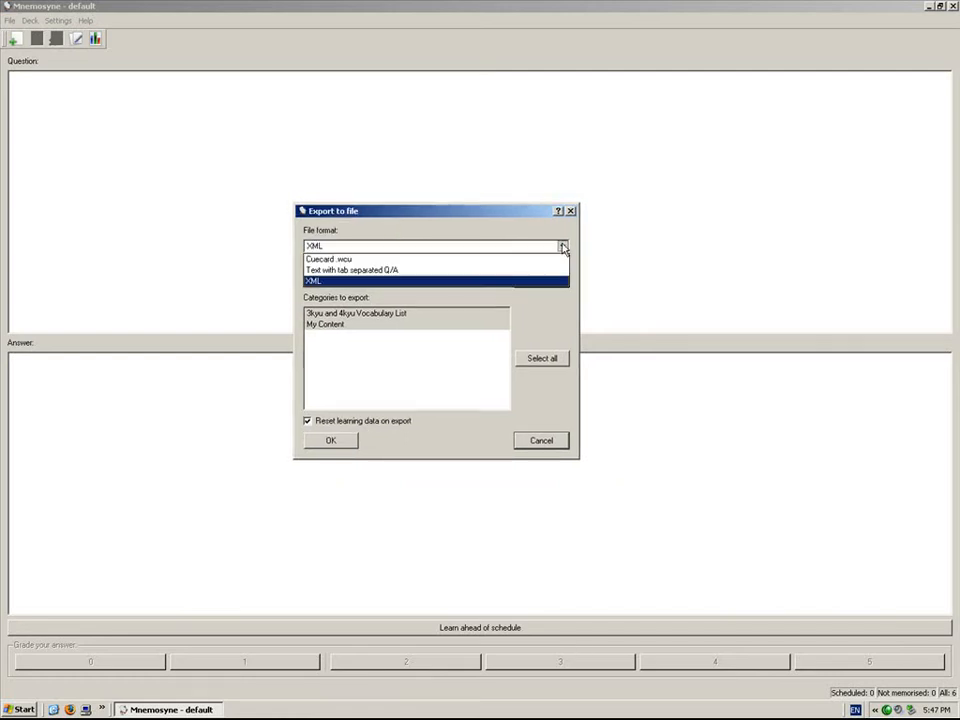
pyautogui.click(476, 270)
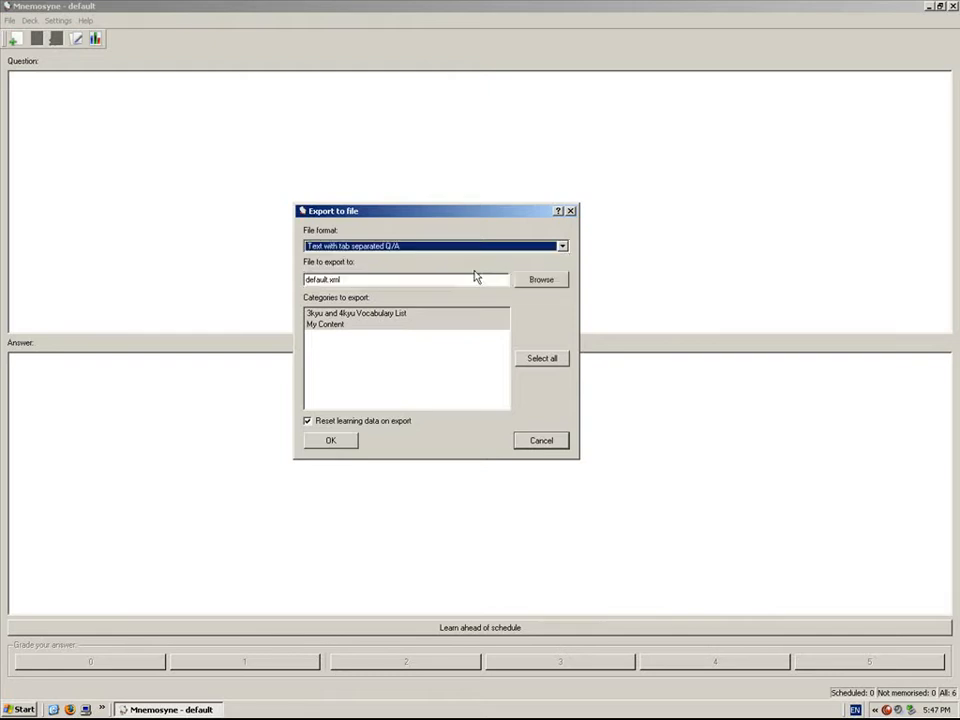
pyautogui.click(336, 325)
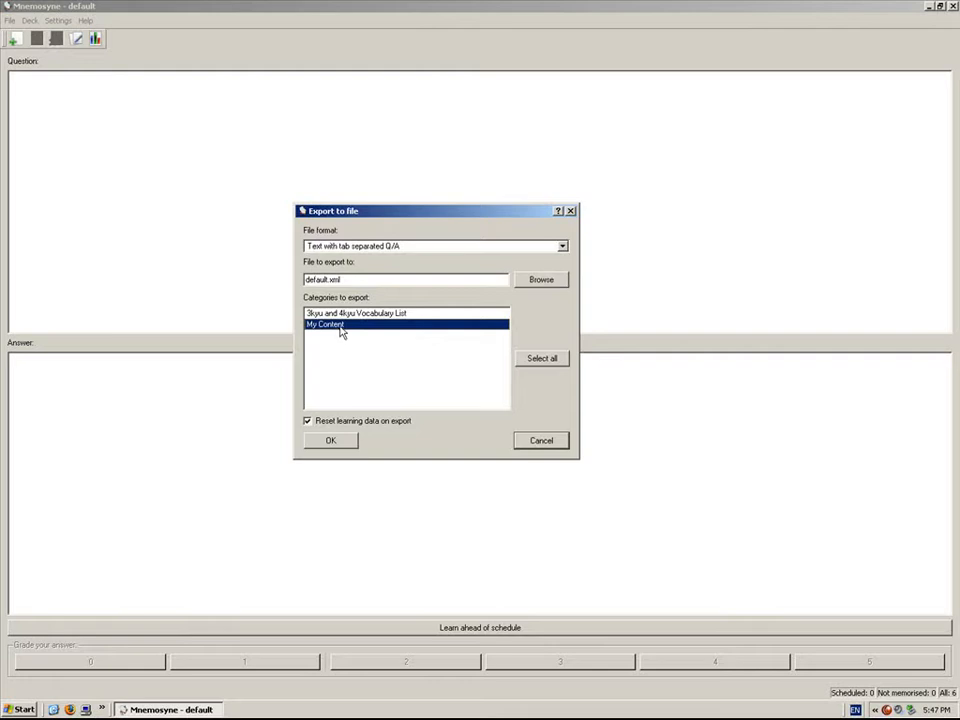
# - Name the export file "my content export" in the .mnemosyne folder and run the export
pyautogui.click(536, 281)
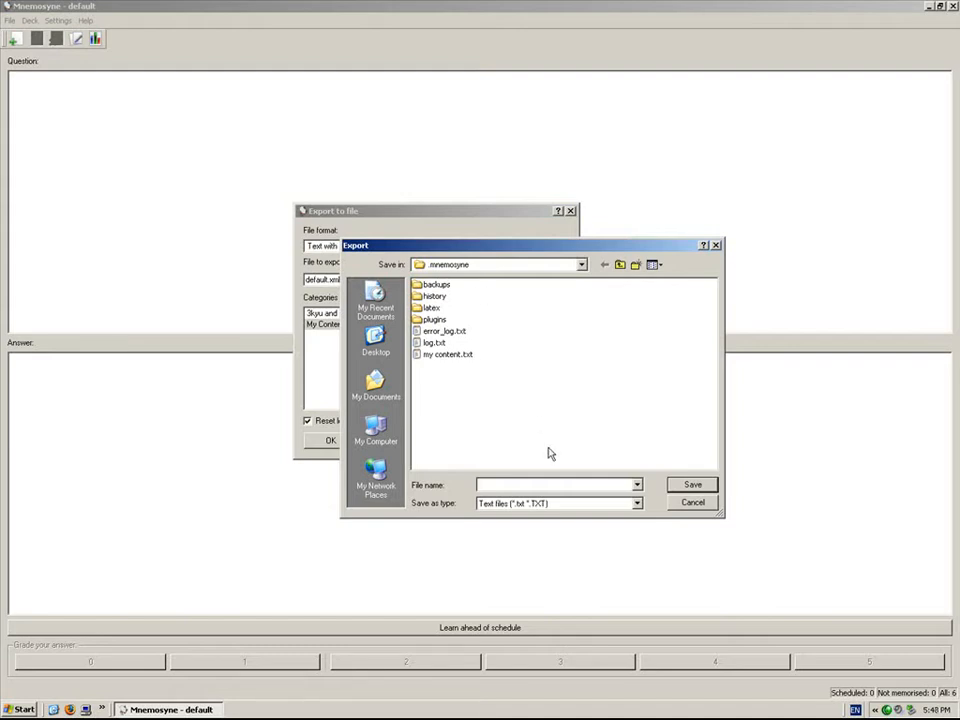
pyautogui.write('my con')
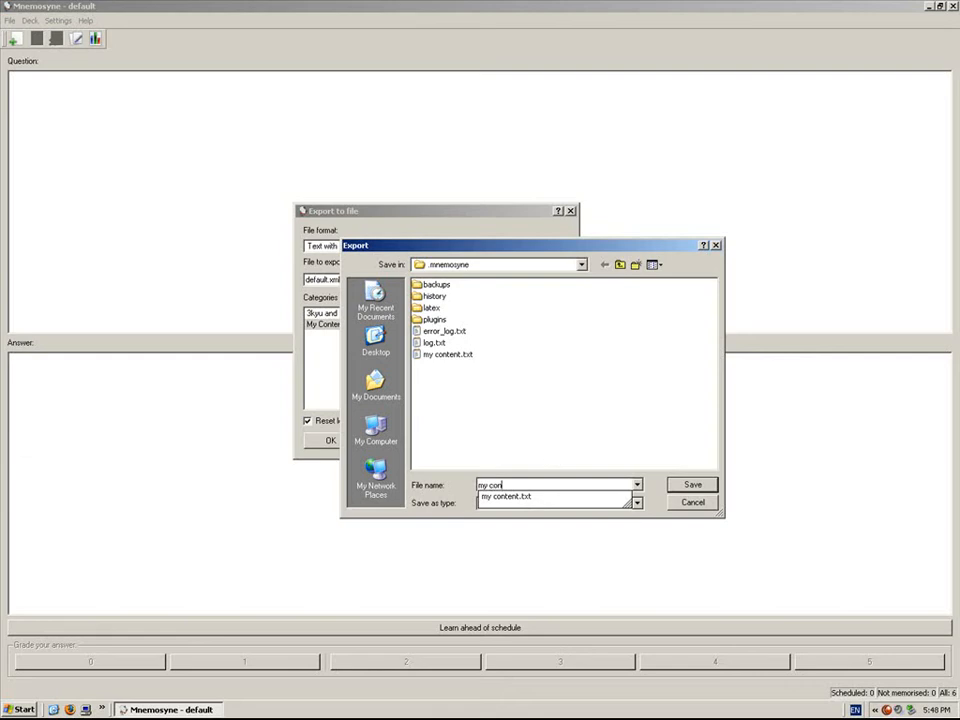
pyautogui.write('tent export')
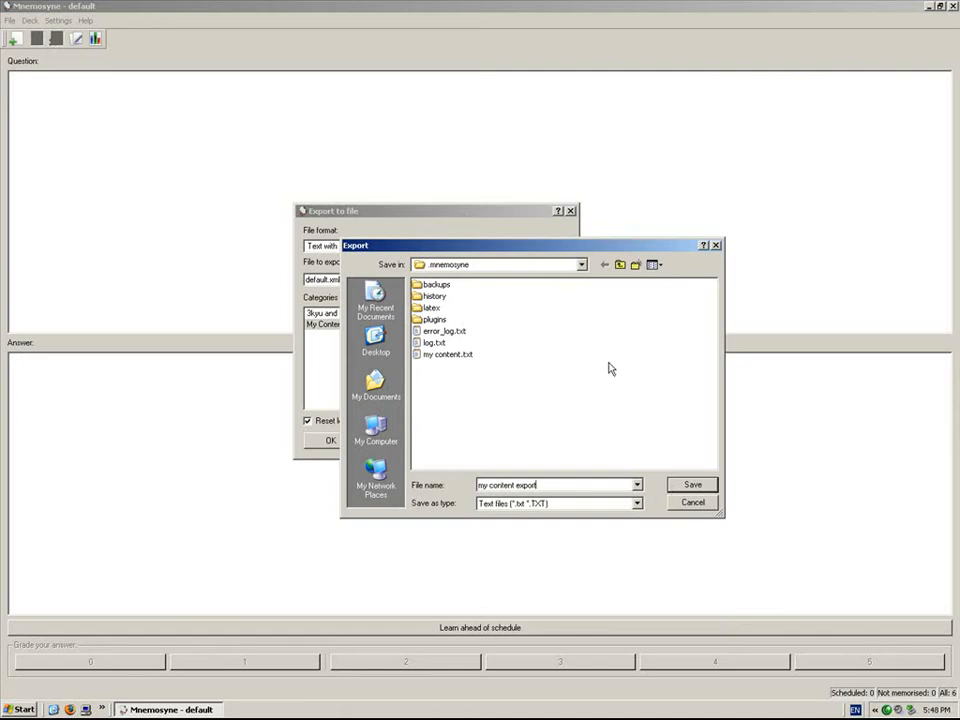
pyautogui.click(690, 485)
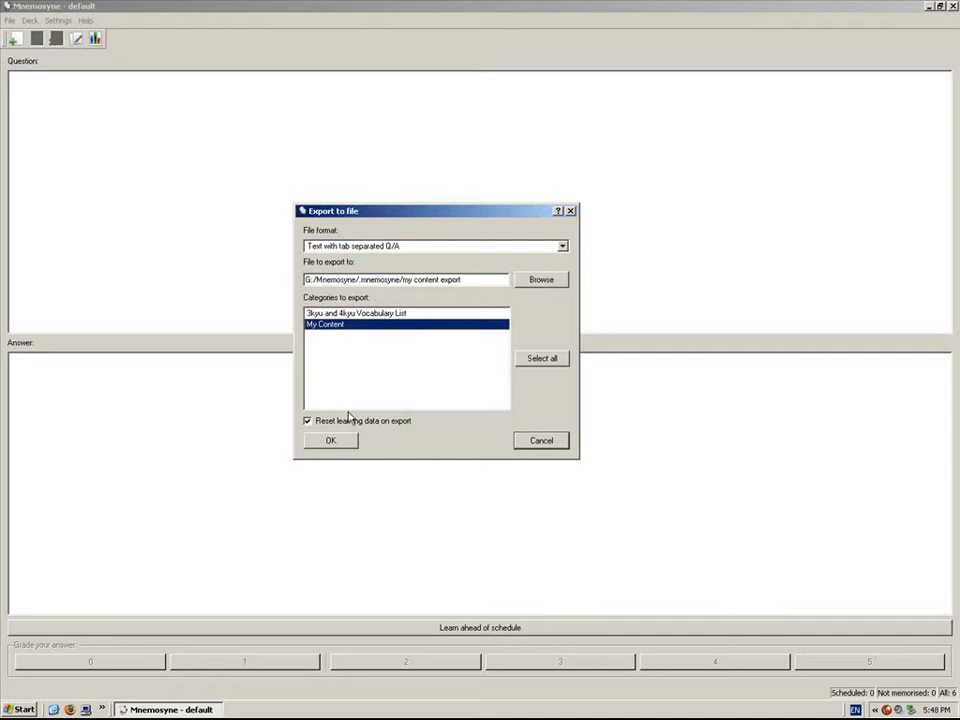
pyautogui.click(308, 422)
pyautogui.click(332, 442)
pyautogui.click(307, 421)
pyautogui.click(329, 444)
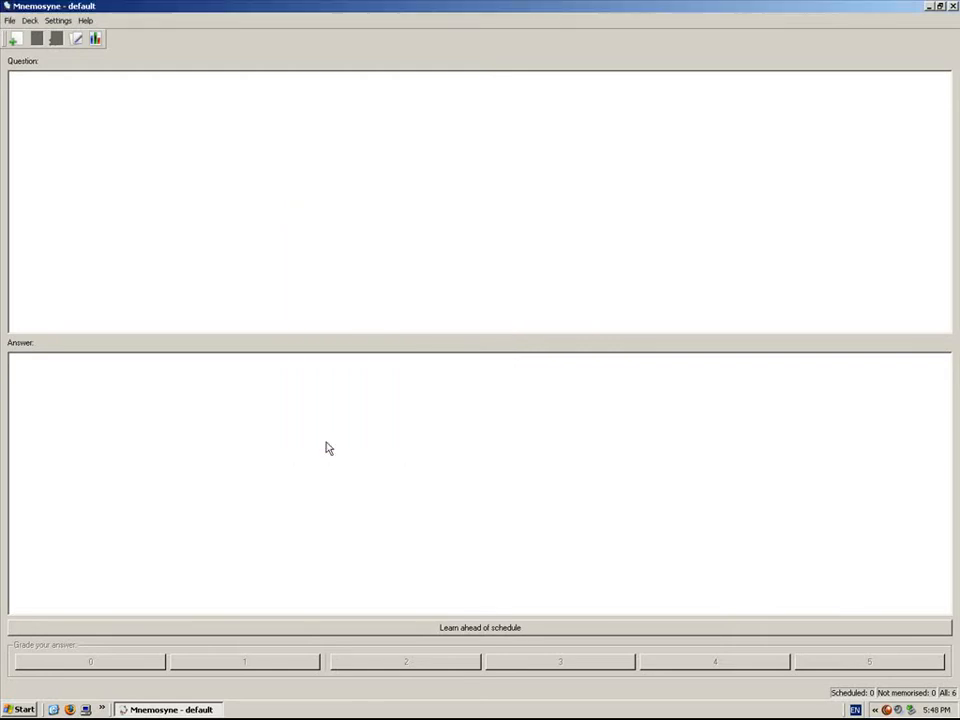
# - Switch to the desktop and open the folder G:\Mnemosyne\.mnemosyne in a maximized file window
pyautogui.click(152, 708)
pyautogui.doubleClick(44, 61)
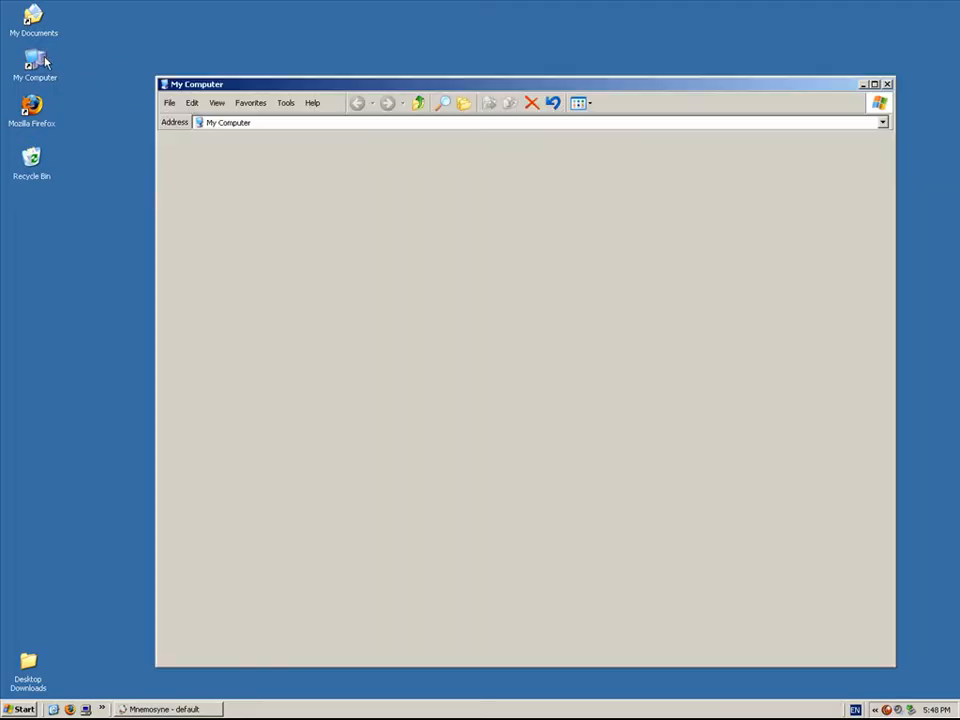
pyautogui.doubleClick(175, 270)
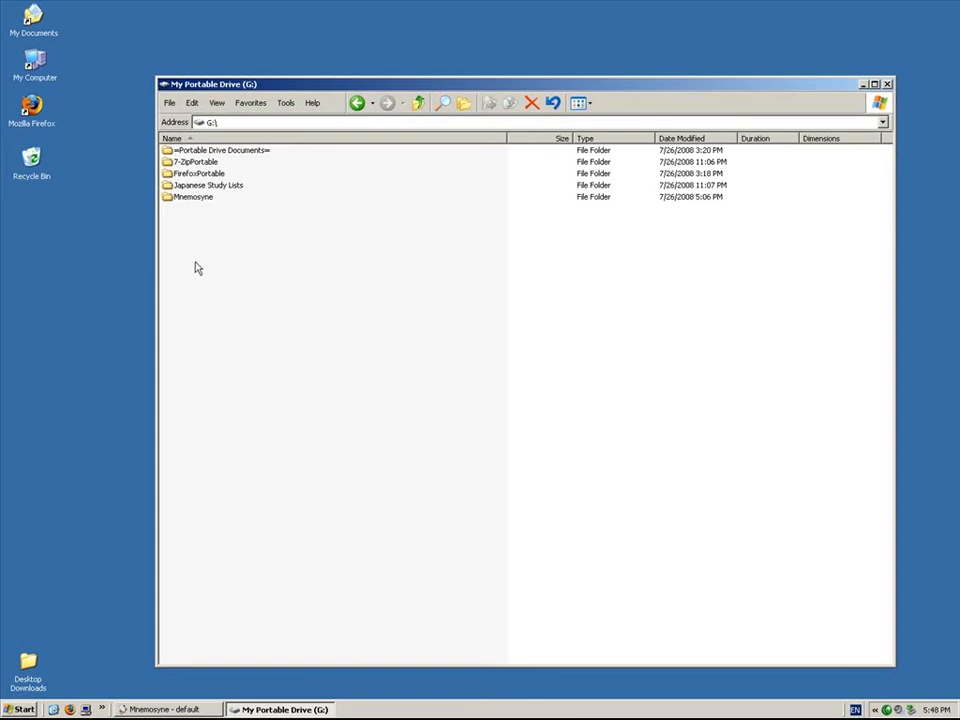
pyautogui.doubleClick(190, 197)
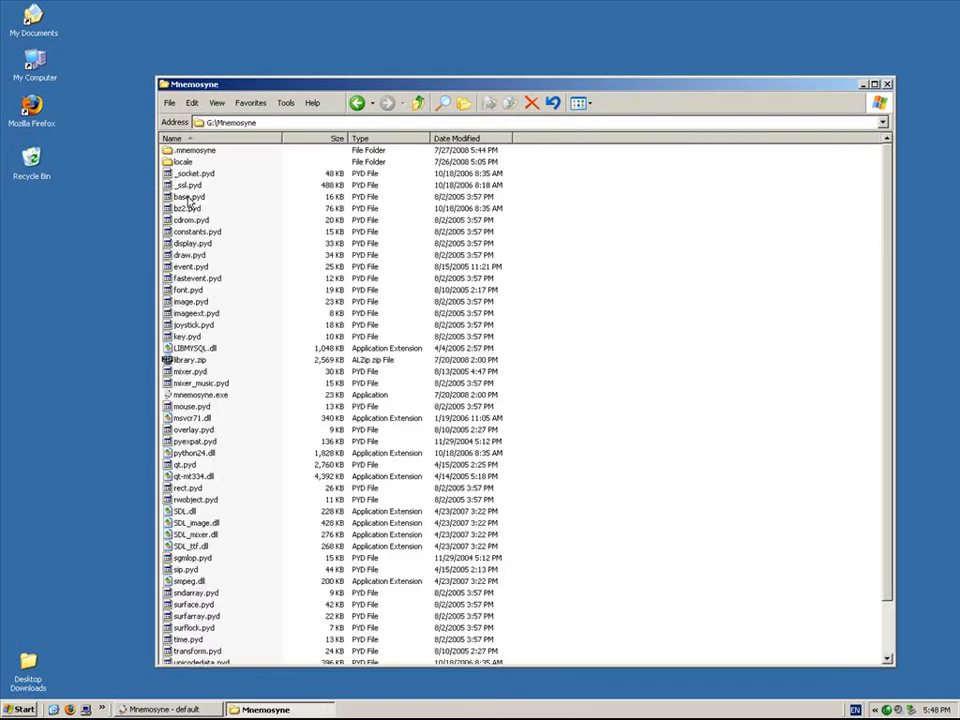
pyautogui.doubleClick(188, 150)
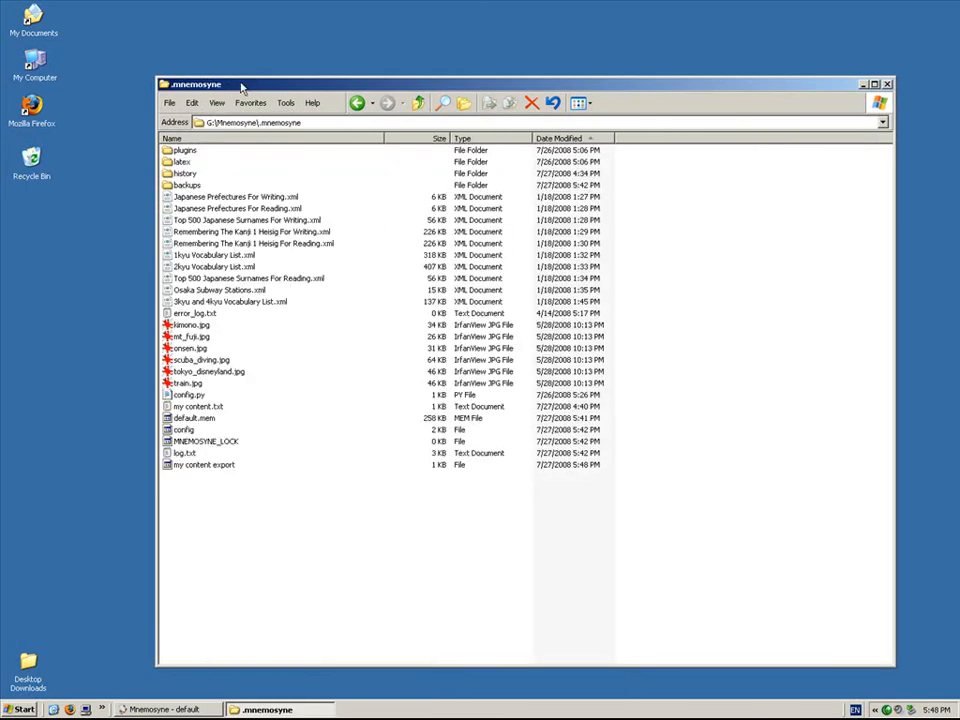
pyautogui.doubleClick(240, 86)
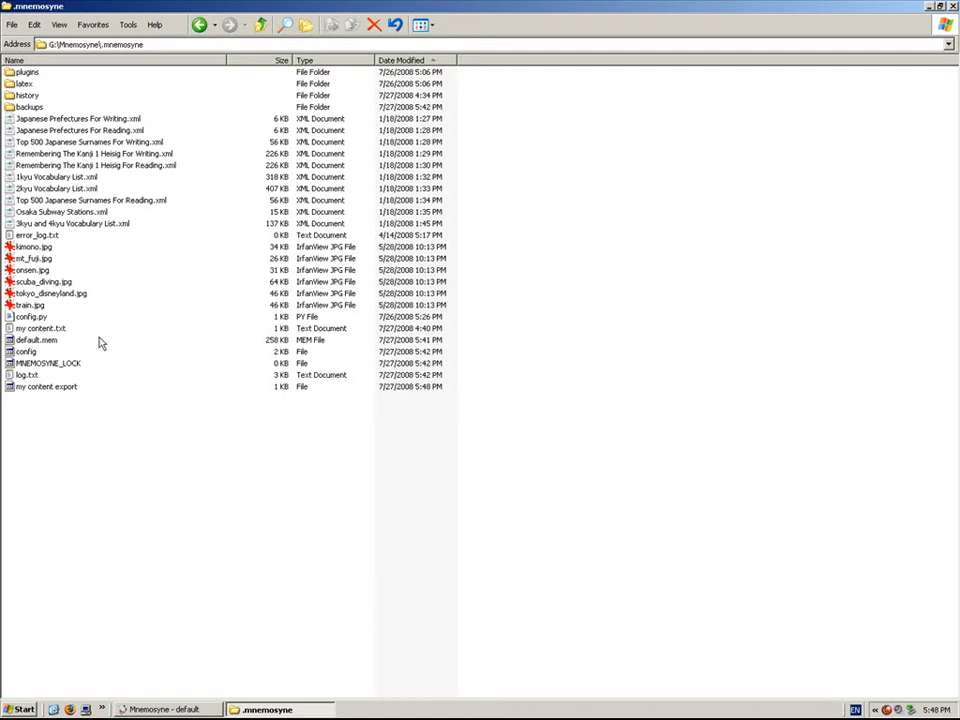
# - Rename the exported file "my content export" as "my content export.txt"
pyautogui.click(77, 389)
pyautogui.click(77, 389)
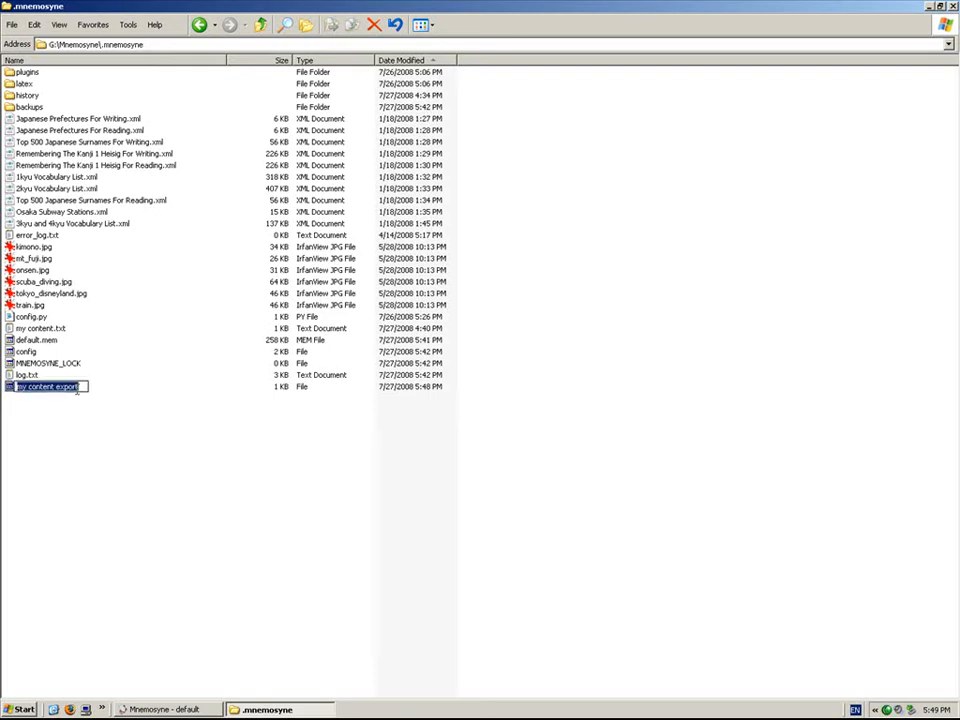
pyautogui.click(77, 389)
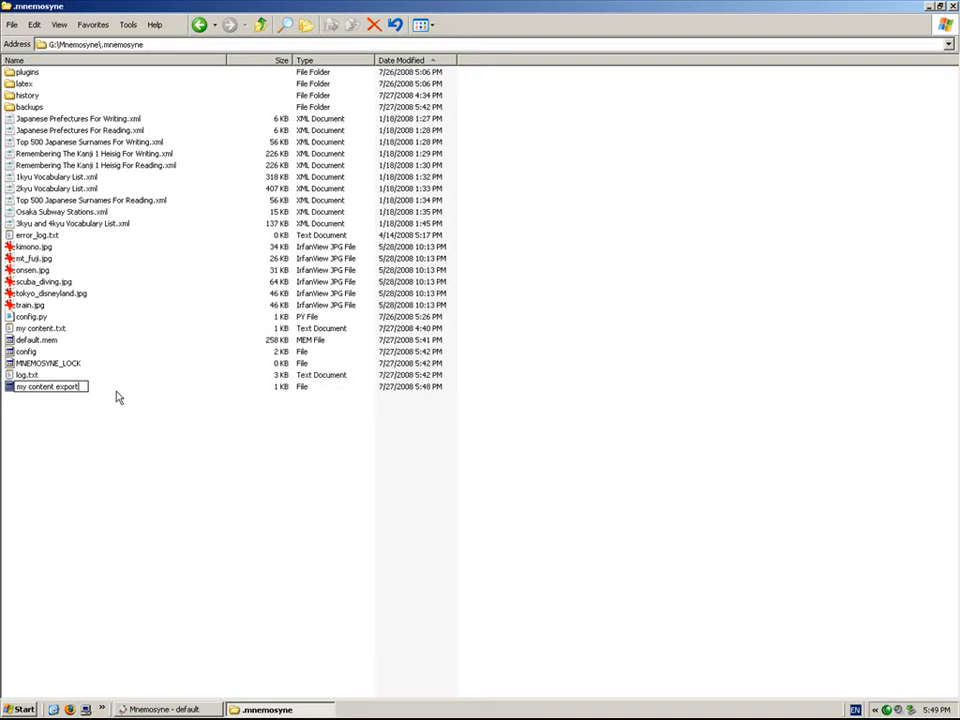
pyautogui.write('.txt')
pyautogui.press('Return')
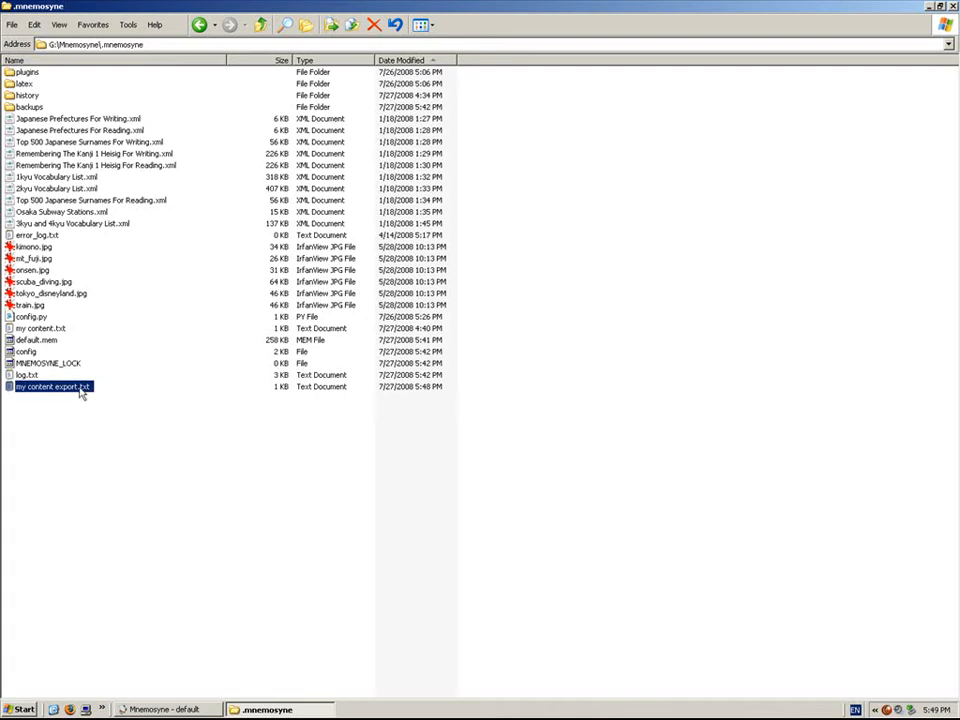
# - Open my content export.txt in Notepad and examine the first line's image reference, line break tag, question and answer, then close it
pyautogui.doubleClick(80, 387)
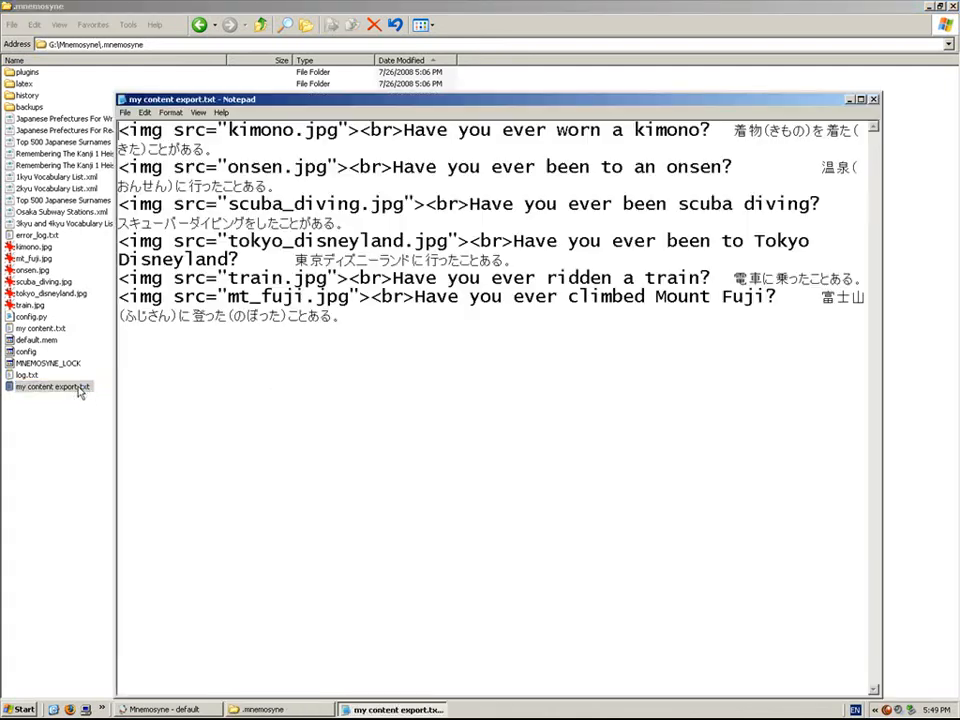
pyautogui.doubleClick(264, 97)
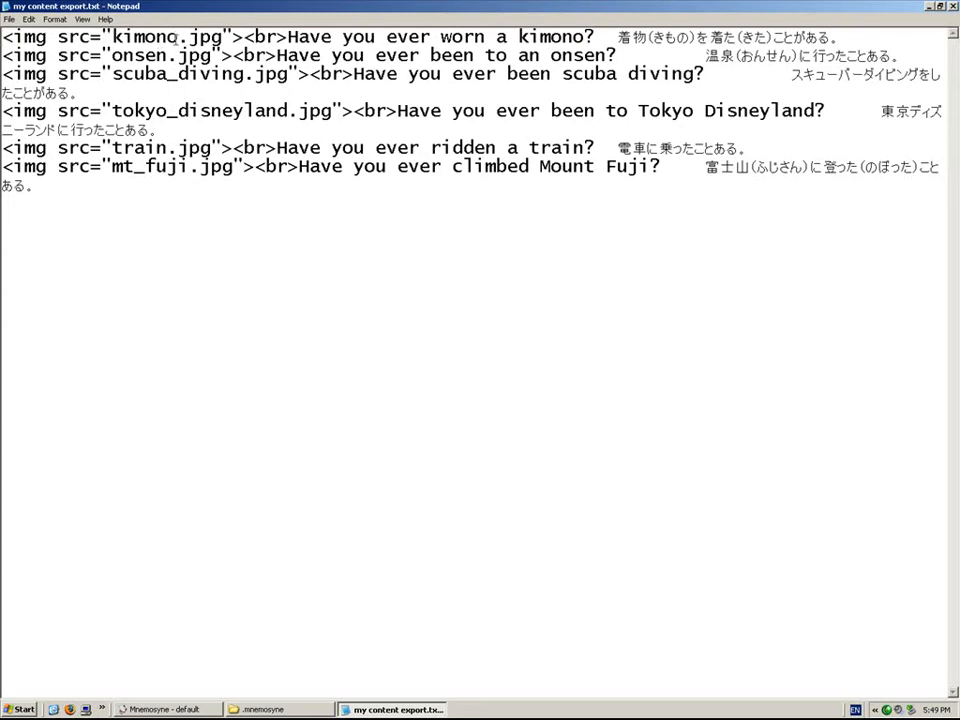
pyautogui.moveTo(224, 36); pyautogui.dragTo(106, 36)
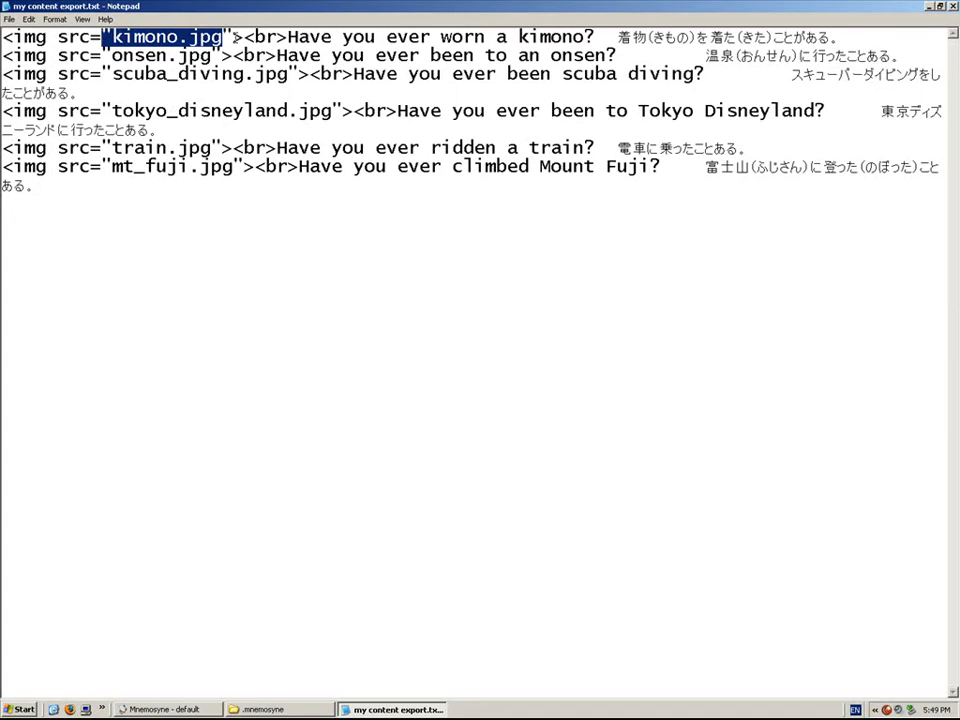
pyautogui.moveTo(288, 37); pyautogui.dragTo(244, 36)
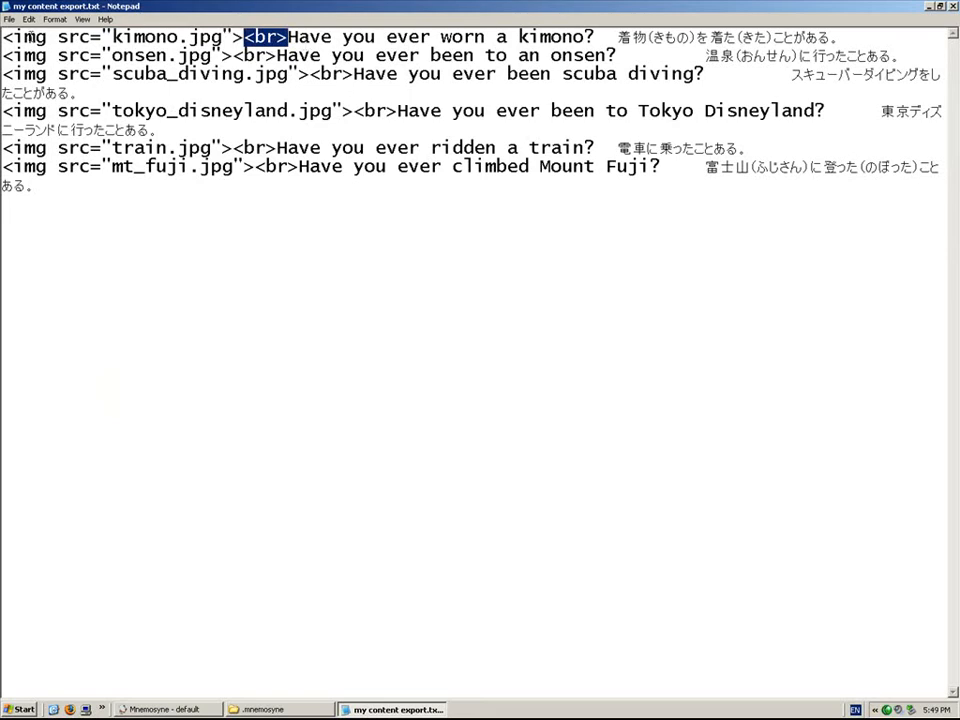
pyautogui.moveTo(2, 36); pyautogui.dragTo(597, 40)
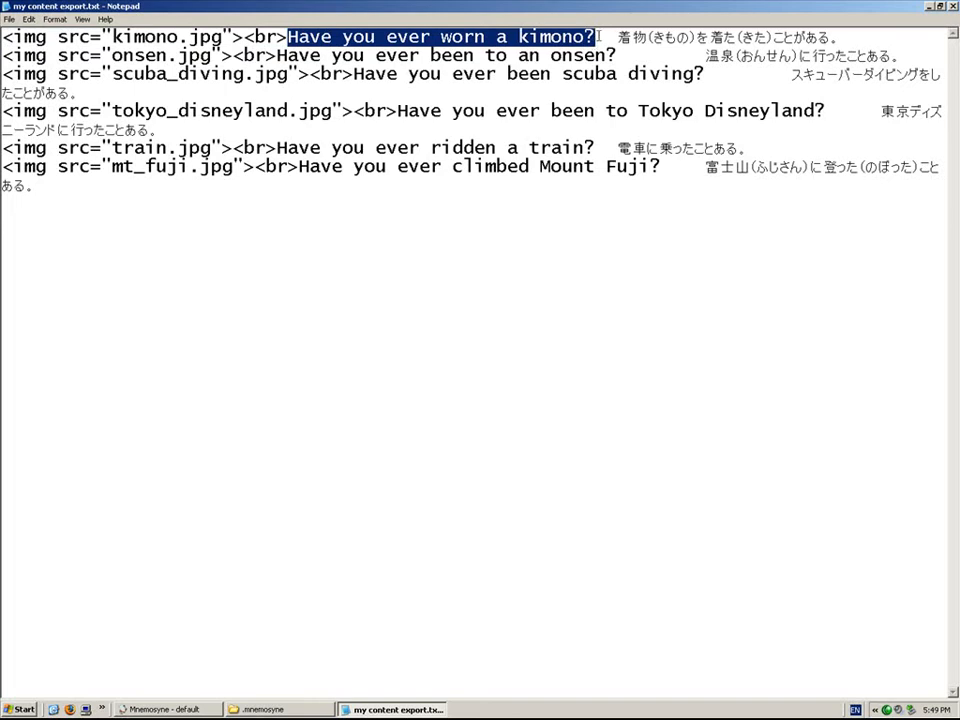
pyautogui.click(600, 37)
pyautogui.moveTo(600, 37); pyautogui.dragTo(847, 37)
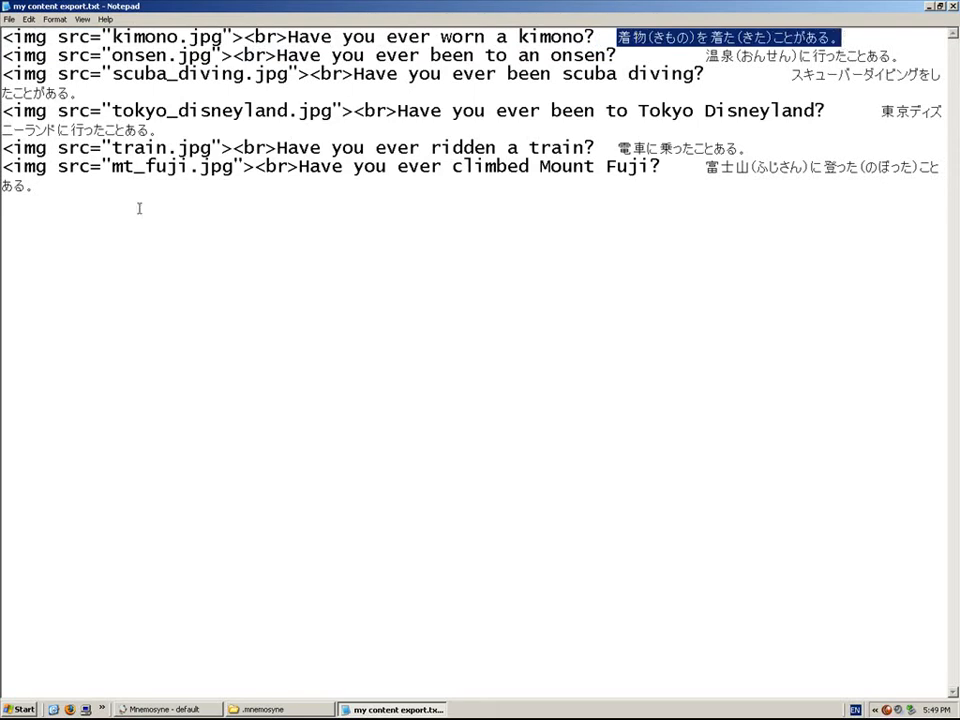
pyautogui.click(954, 7)
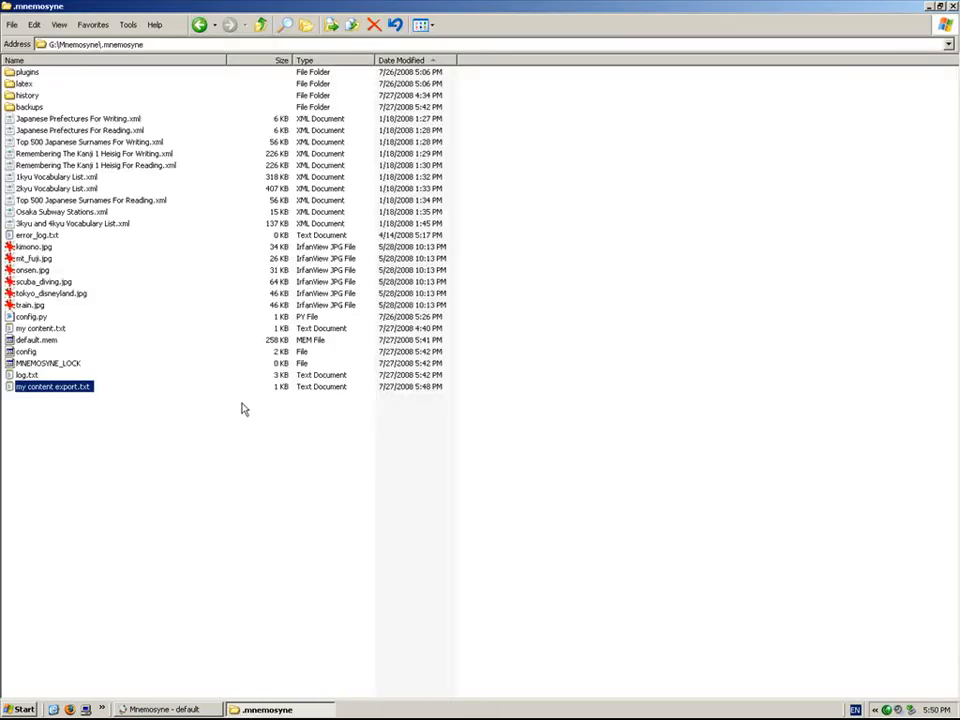
# - Switch to Mnemosyne and set up an export of only the My Content category in XML format
pyautogui.click(197, 710)
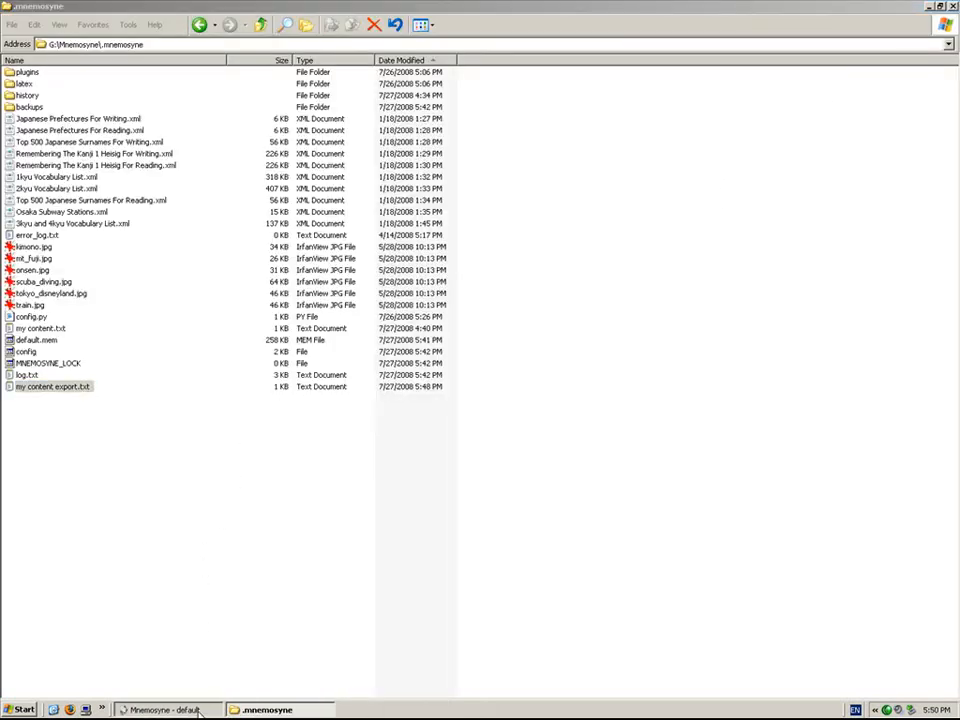
pyautogui.click(11, 21)
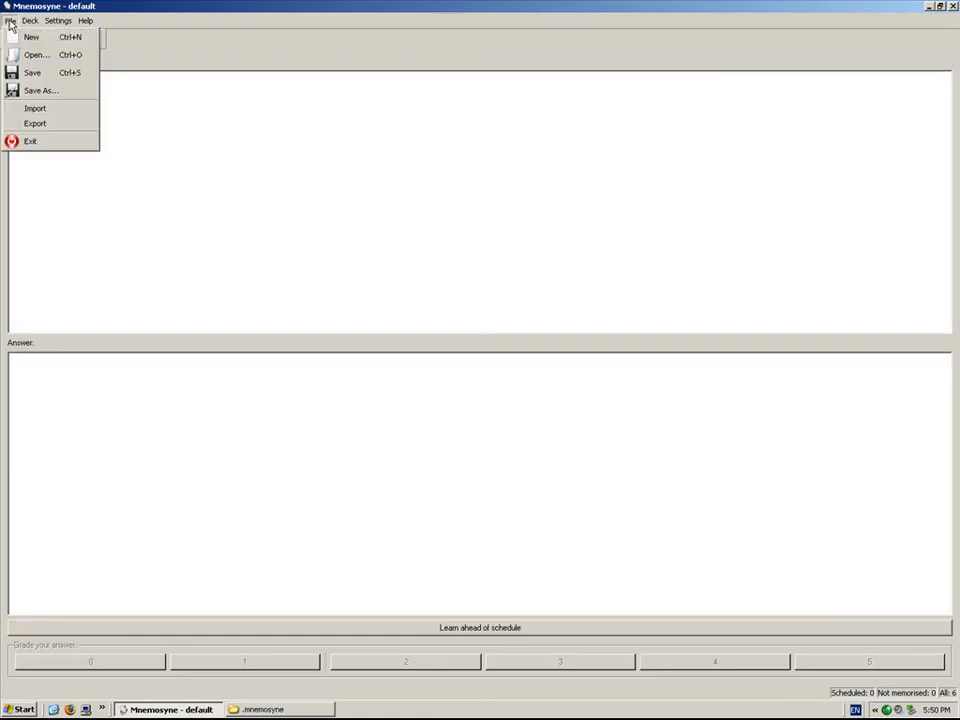
pyautogui.click(30, 123)
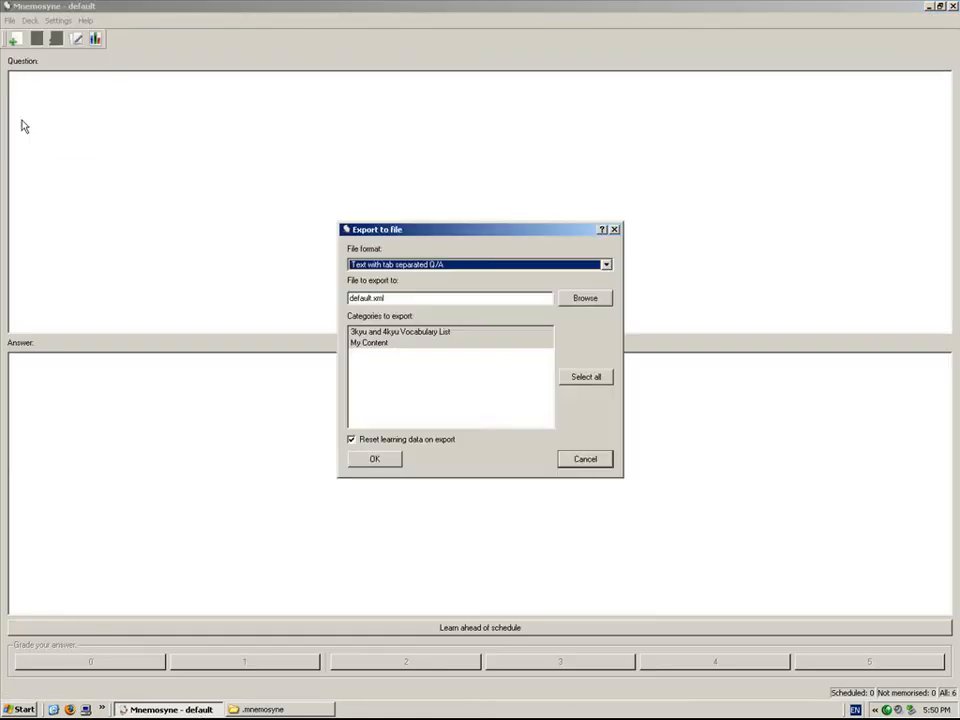
pyautogui.click(372, 343)
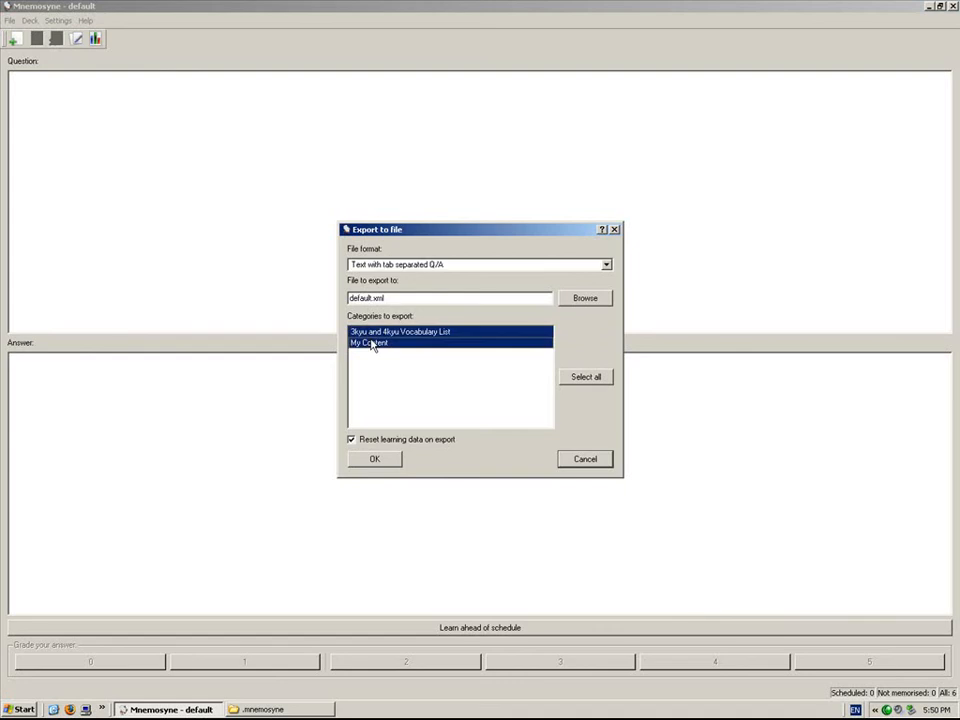
pyautogui.click(605, 265)
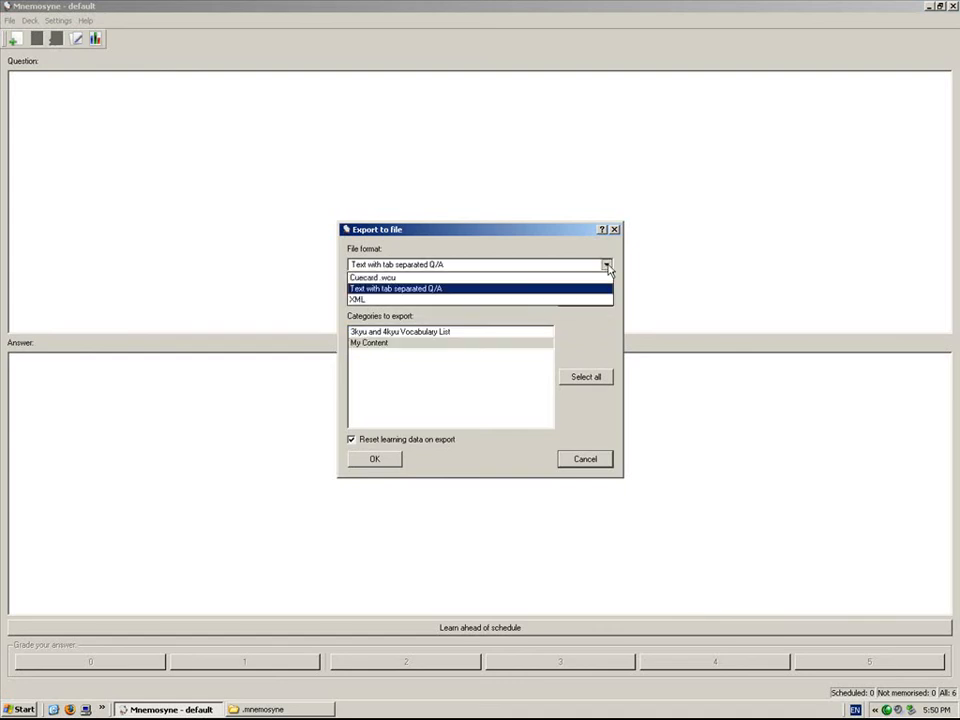
pyautogui.click(550, 300)
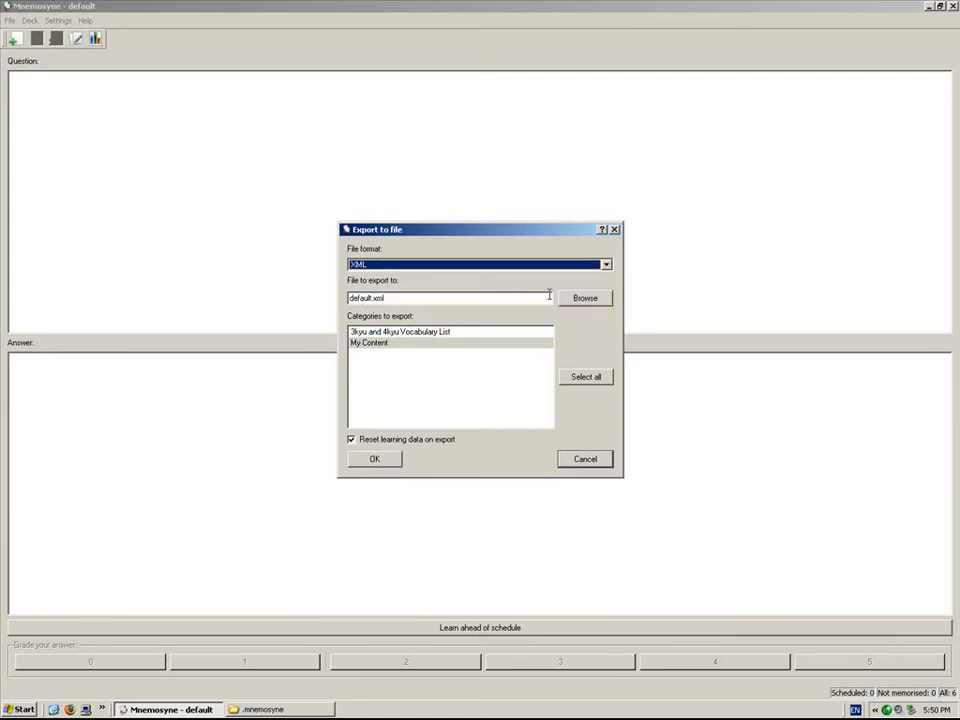
# - Name the export file "my content XML" in the .mnemosyne folder and run the export
pyautogui.click(586, 300)
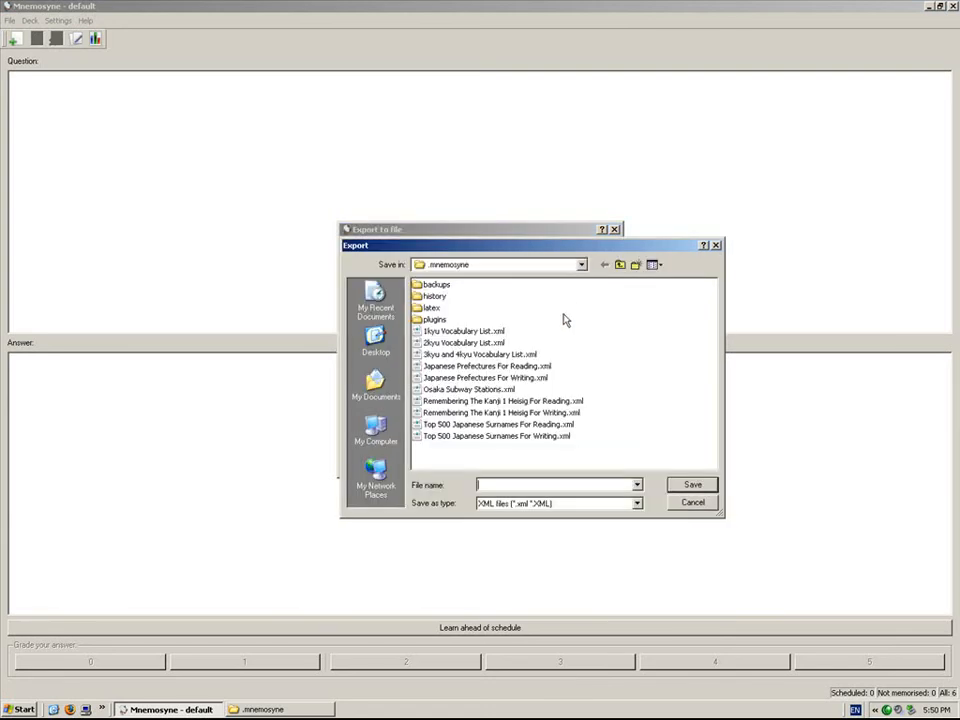
pyautogui.click(530, 485)
pyautogui.write('my content XM')
pyautogui.click(692, 485)
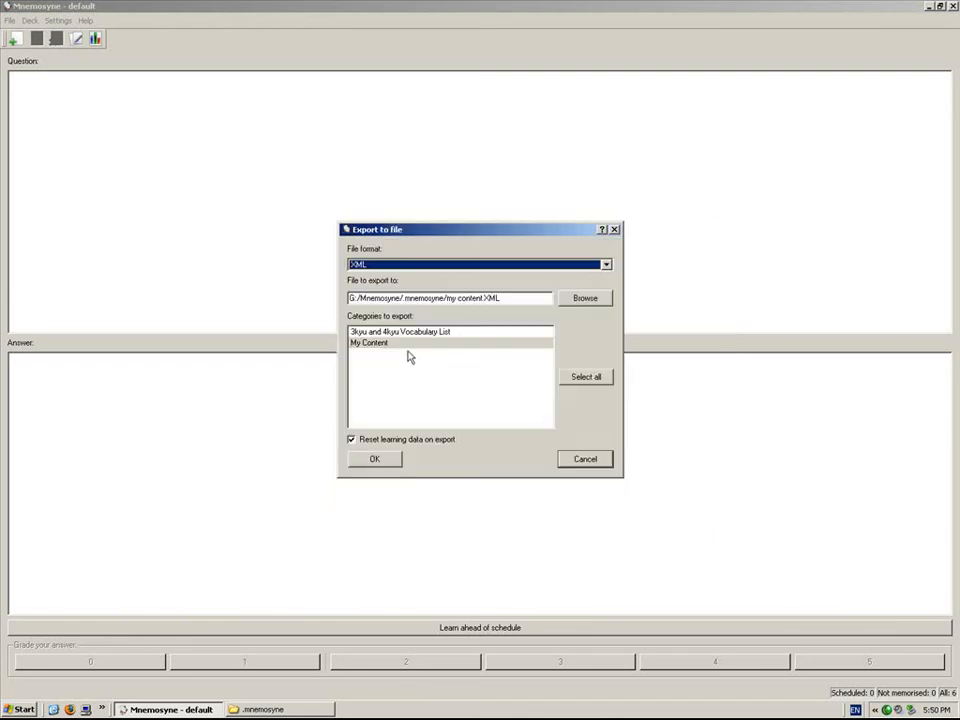
pyautogui.click(382, 461)
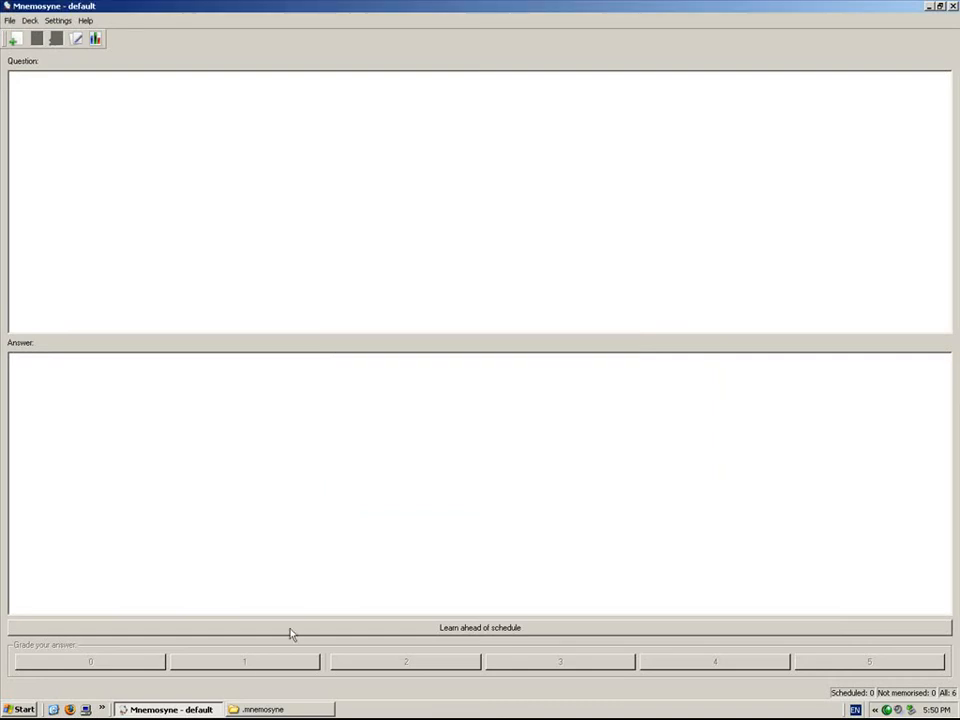
# - Switch to the .mnemosyne folder and rename the exported file "my content XML" as "my content XML.xml"
pyautogui.click(262, 709)
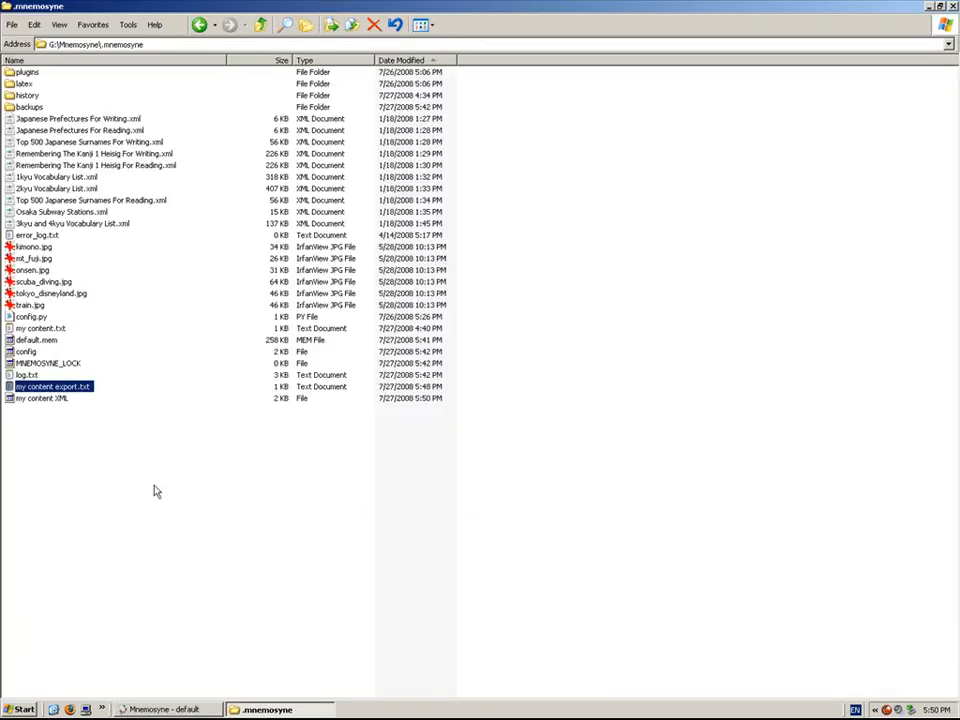
pyautogui.click(40, 403)
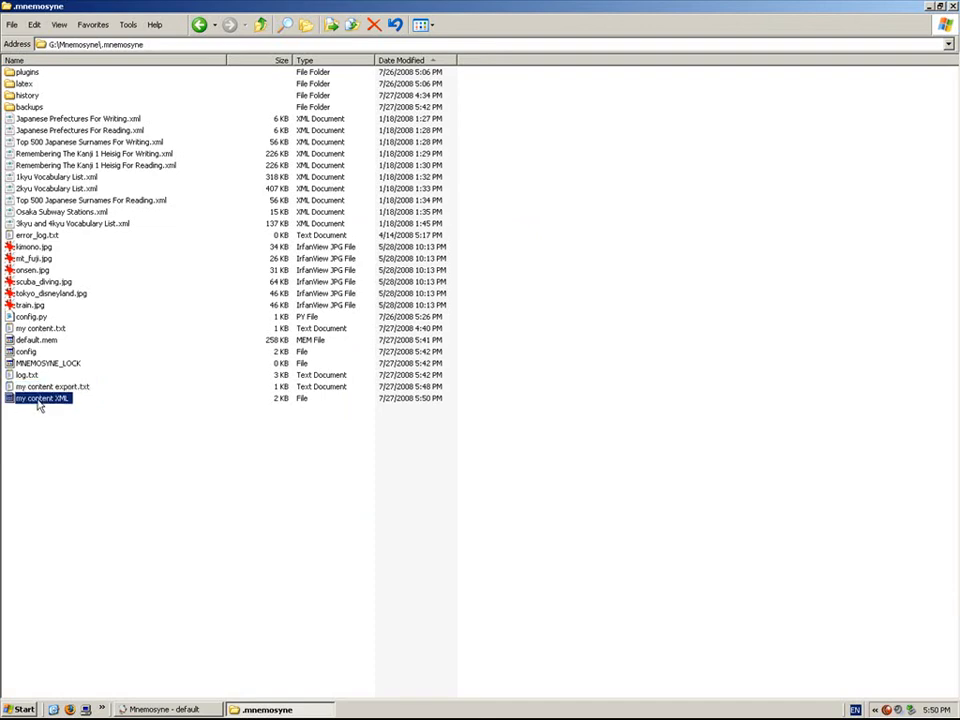
pyautogui.click(65, 404)
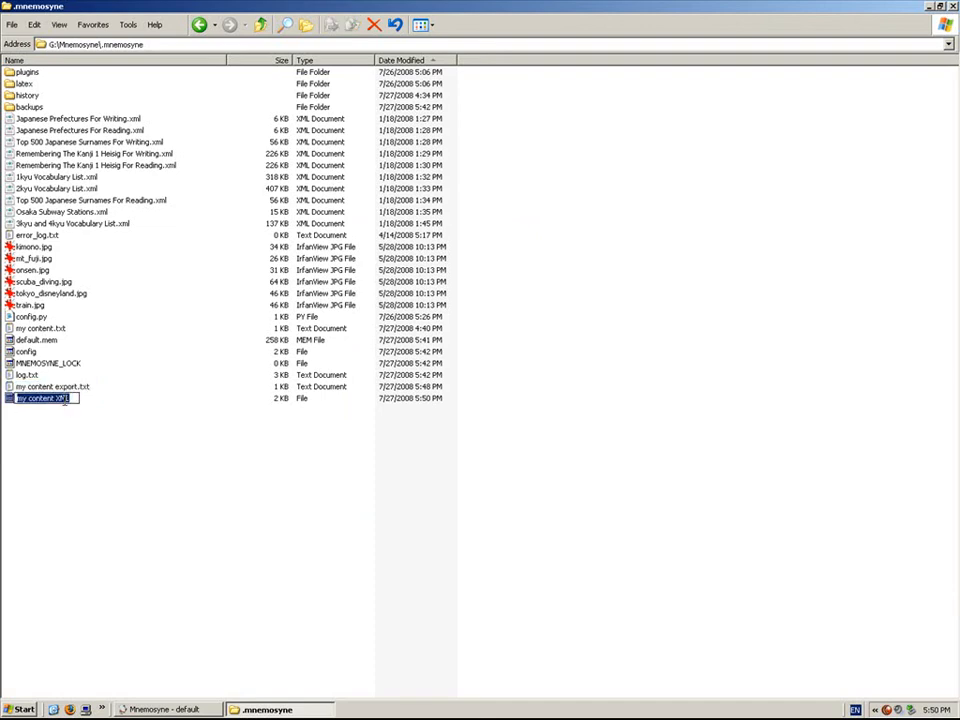
pyautogui.press('End')
pyautogui.write('.xml')
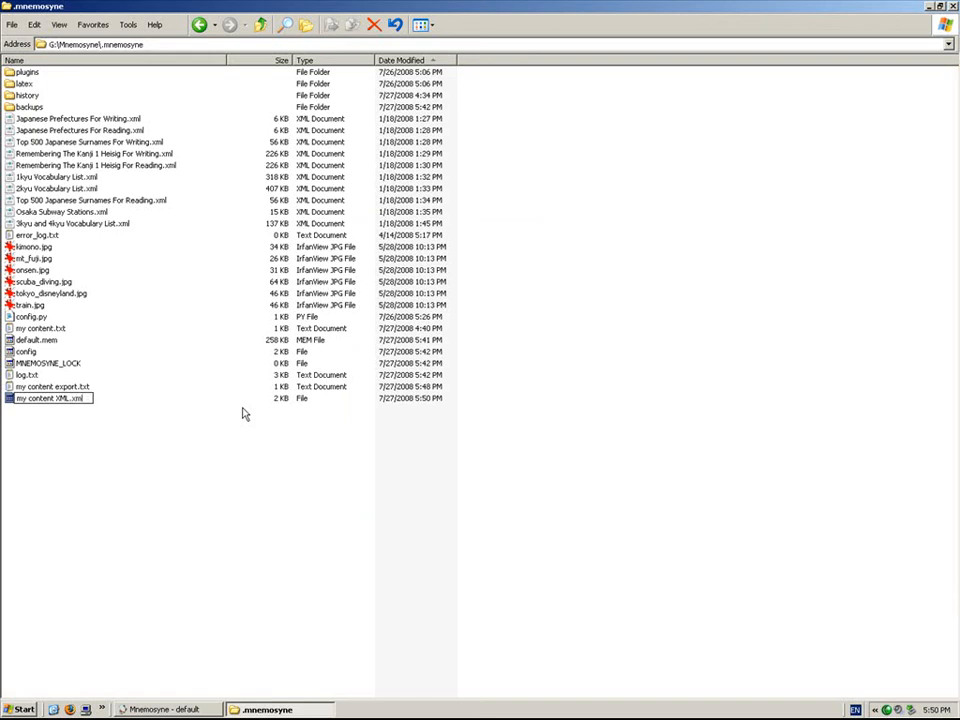
pyautogui.press('Return')
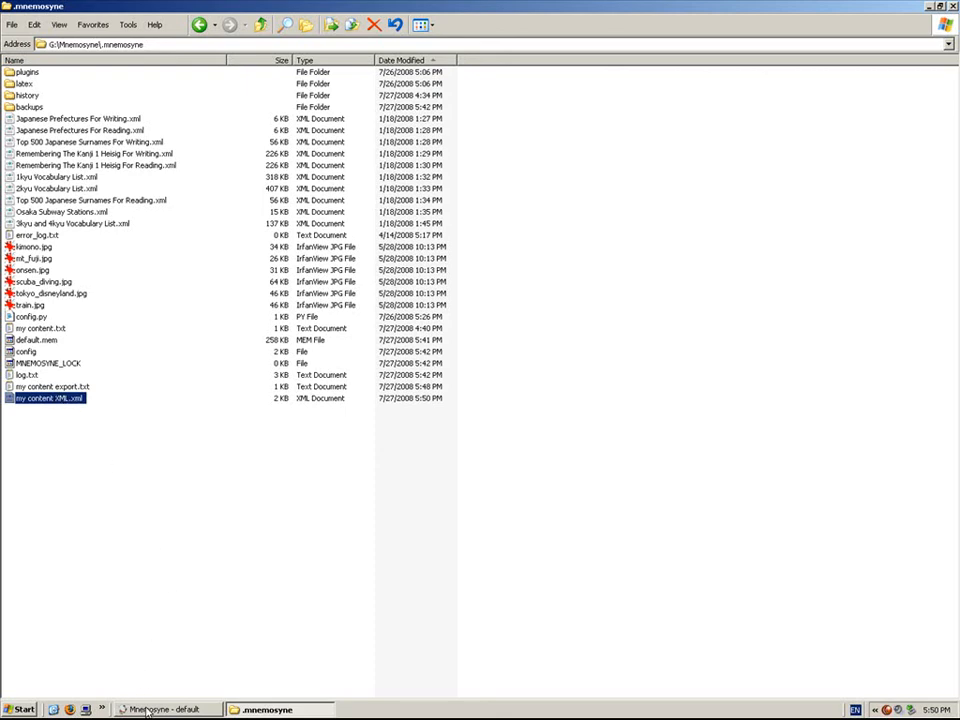
# - Go up to the G: drive and launch FirefoxPortable.exe from the FirefoxPortable folder
pyautogui.click(257, 25)
pyautogui.click(258, 25)
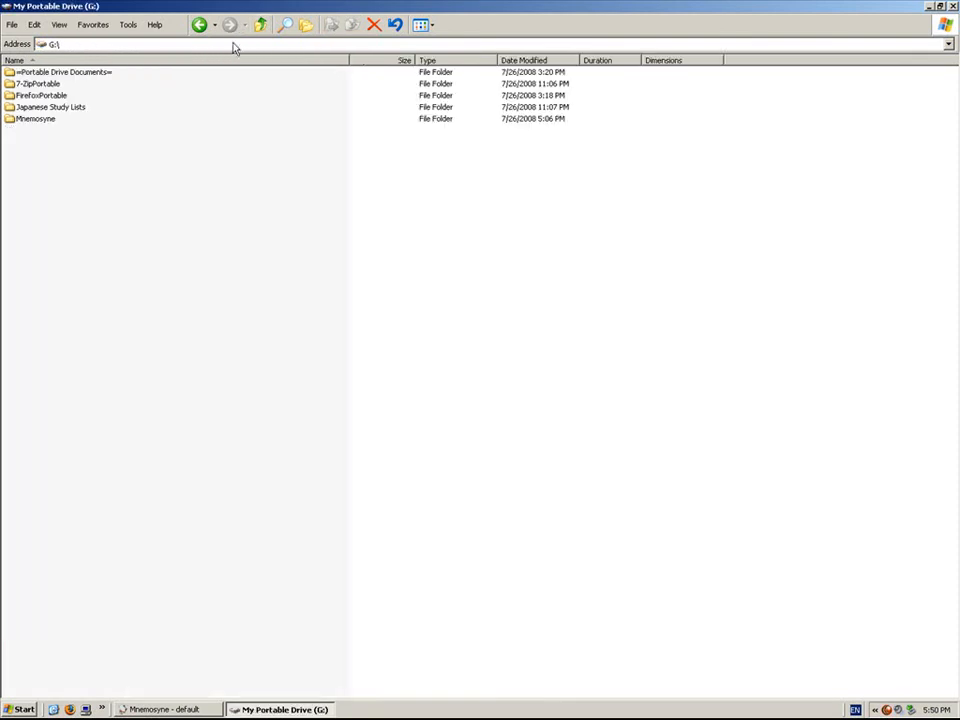
pyautogui.doubleClick(58, 95)
pyautogui.doubleClick(48, 109)
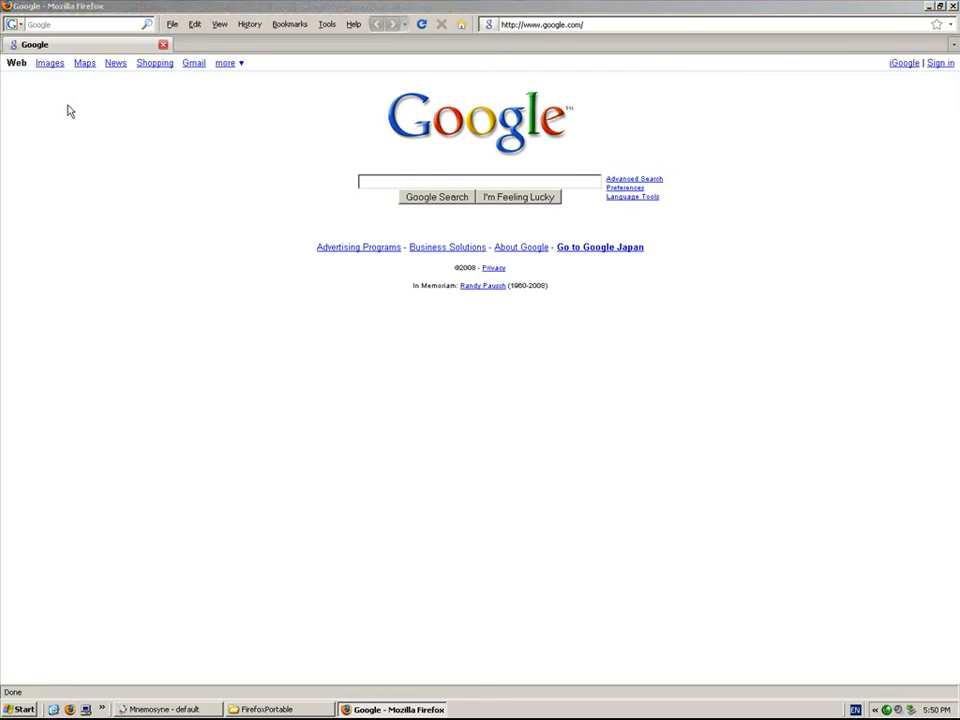
# - Show the .mnemosyne files with details in Firefox's file chooser and open "my content XML.xml"
pyautogui.click(172, 24)
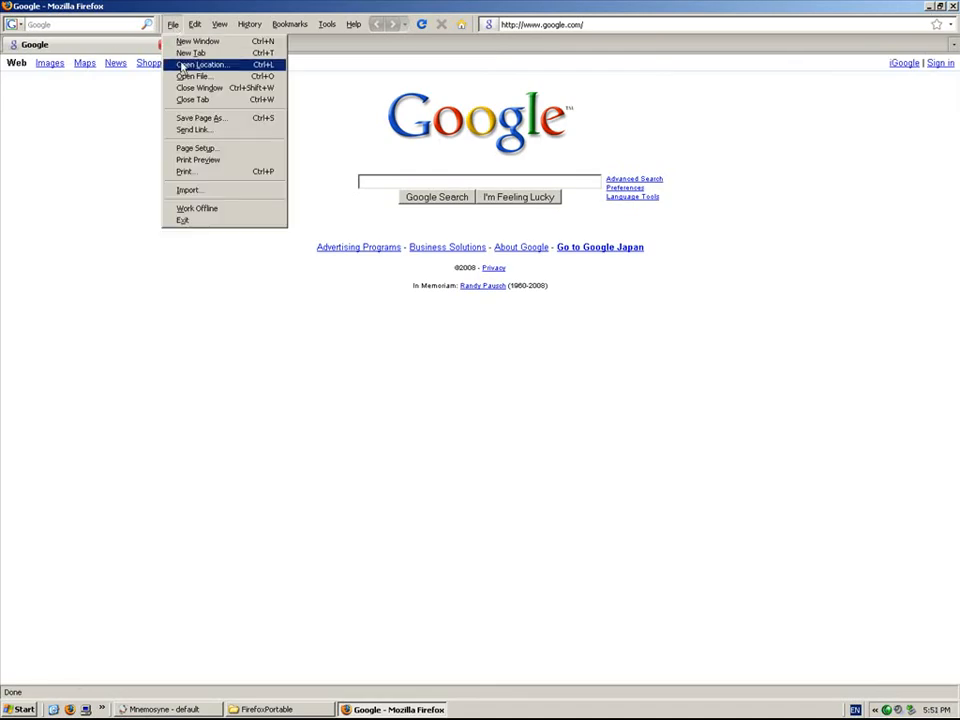
pyautogui.click(190, 76)
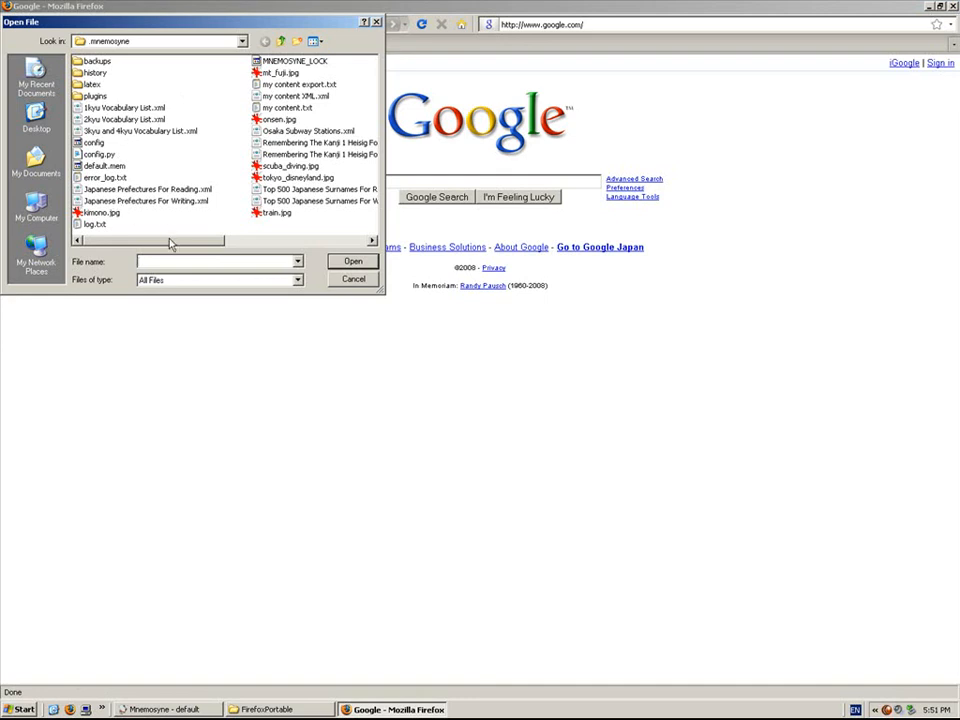
pyautogui.click(316, 41)
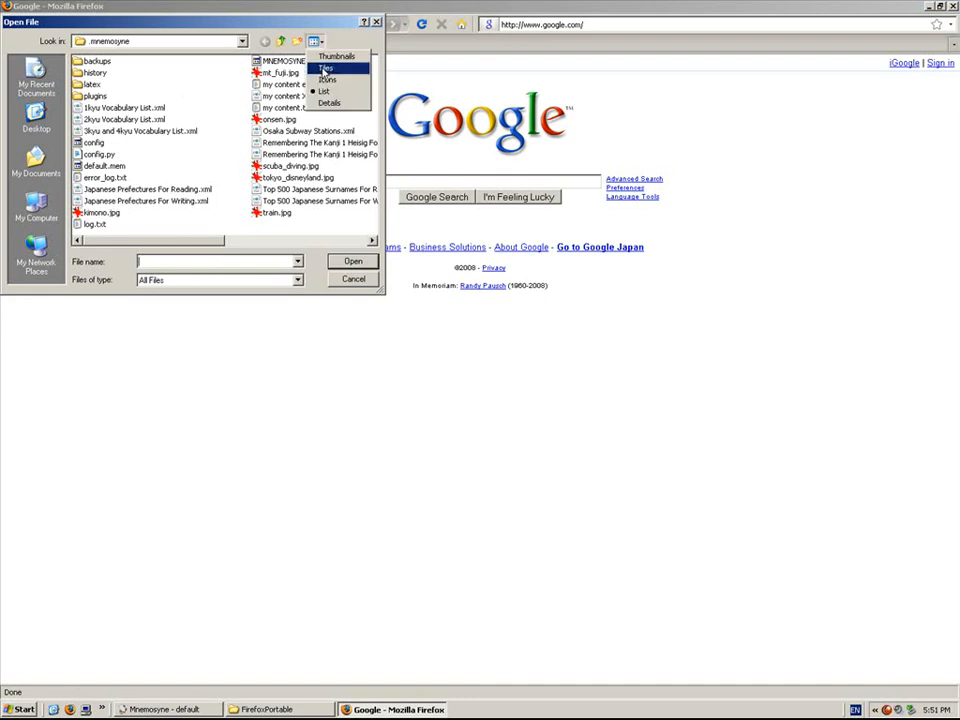
pyautogui.click(328, 104)
pyautogui.moveTo(371, 119); pyautogui.dragTo(372, 178)
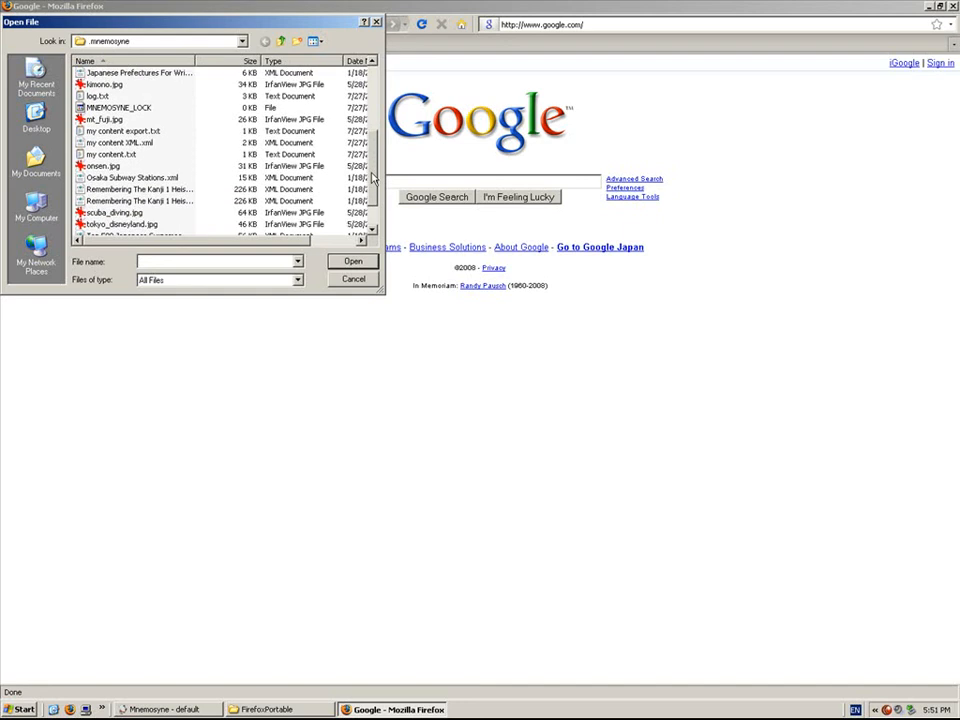
pyautogui.doubleClick(133, 143)
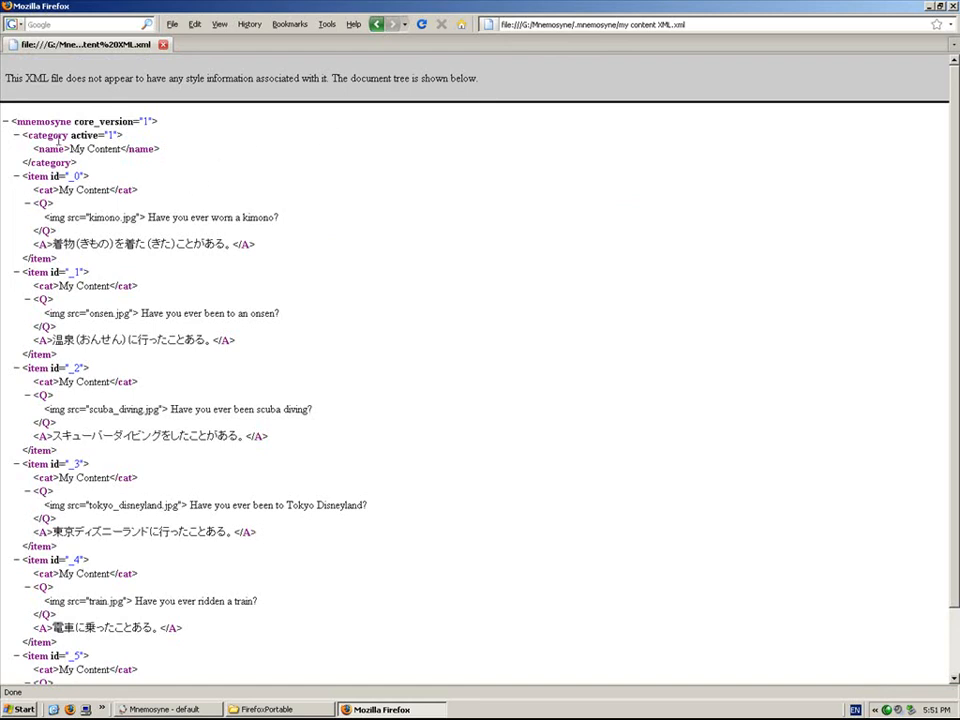
# - Examine the whole XML tree of the exported category, from the opening to the closing mnemosyne tag, and close Firefox
pyautogui.moveTo(12, 121); pyautogui.dragTo(325, 580)
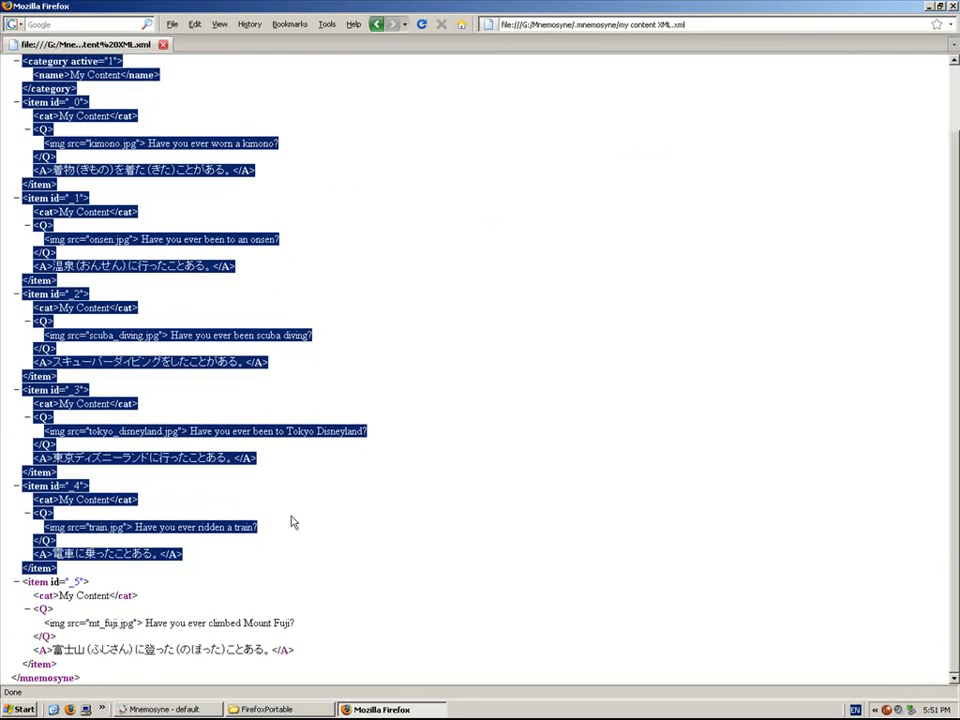
pyautogui.click(264, 666)
pyautogui.moveTo(209, 684); pyautogui.dragTo(16, 112)
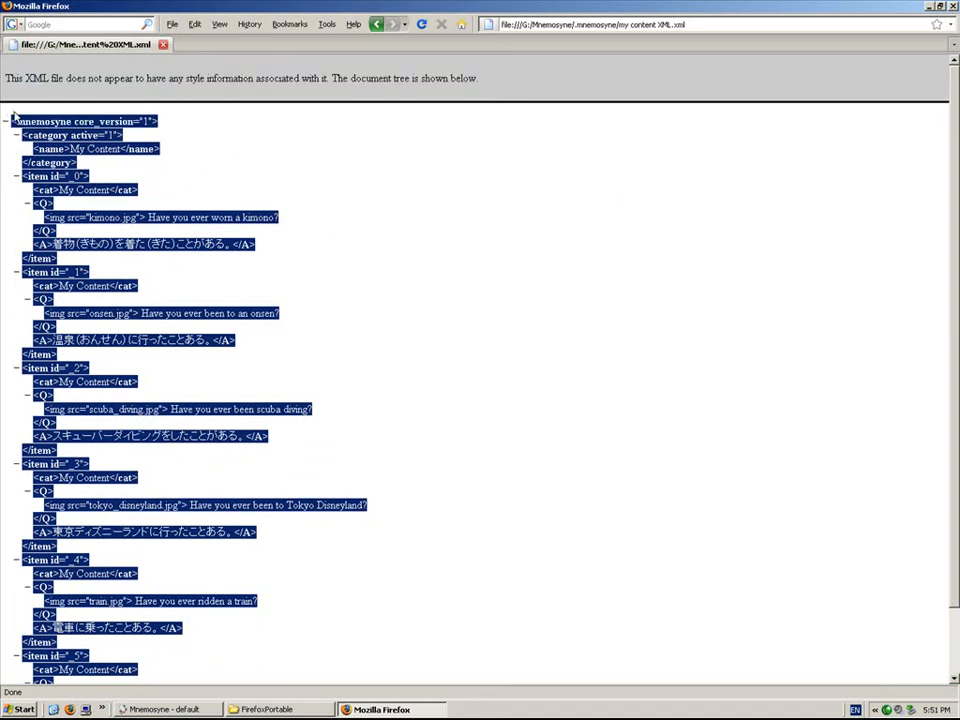
pyautogui.click(418, 131)
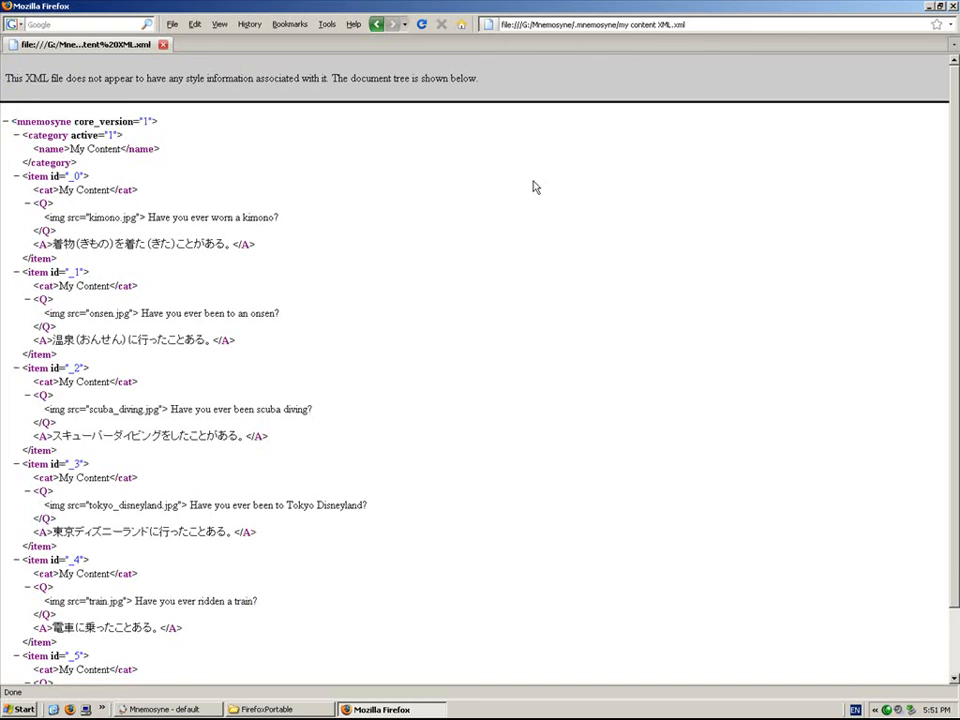
pyautogui.click(953, 6)
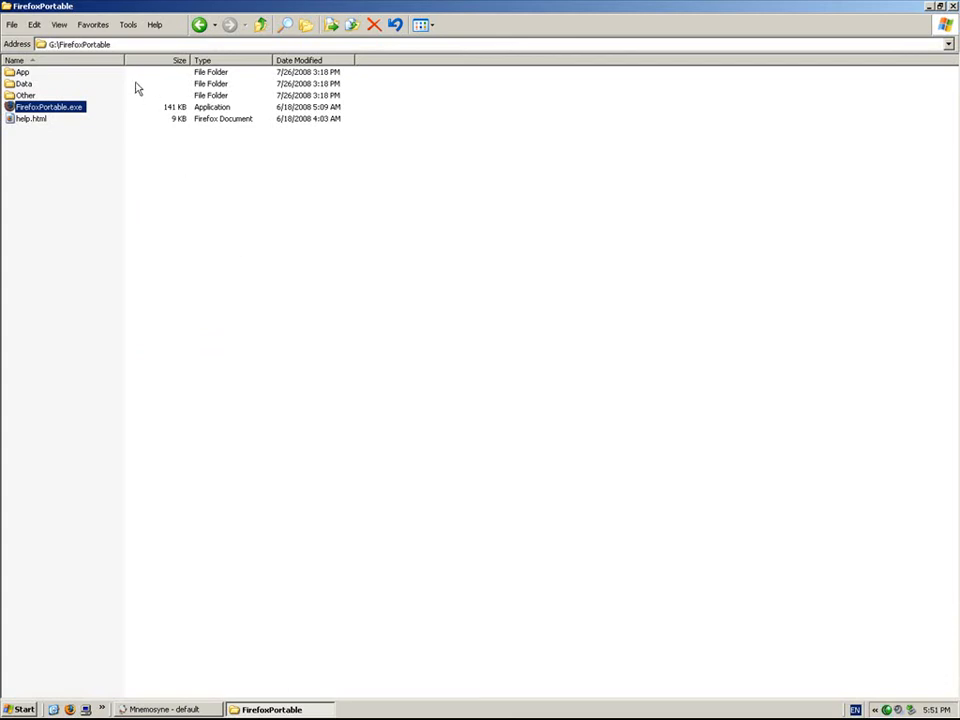
# - Return to the .mnemosyne folder inside Mnemosyne on the G: drive
pyautogui.click(200, 25)
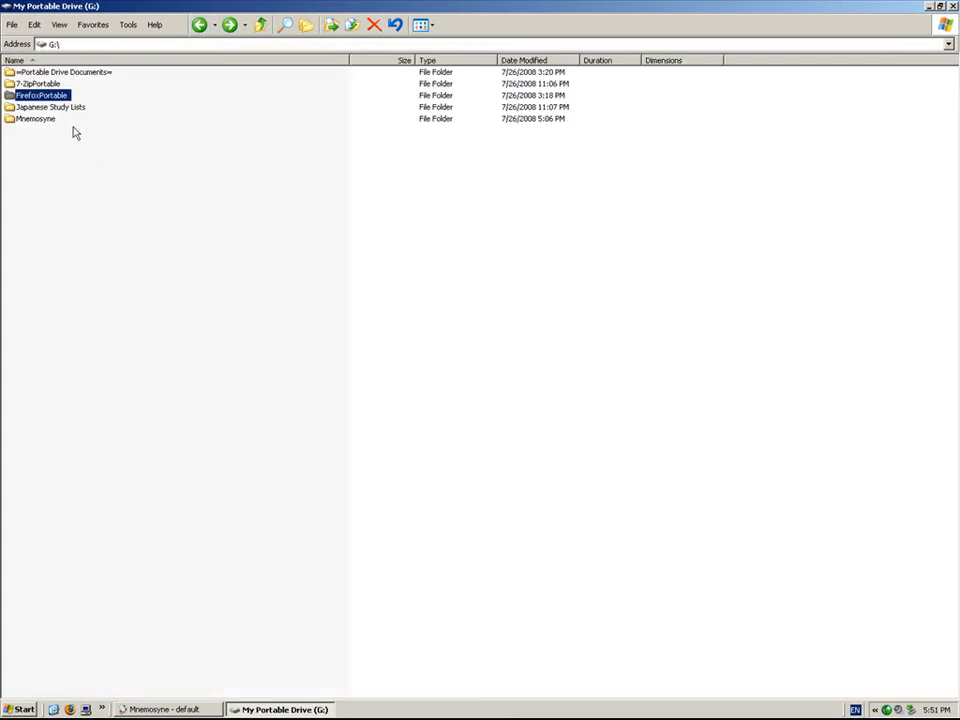
pyautogui.doubleClick(36, 118)
pyautogui.doubleClick(30, 73)
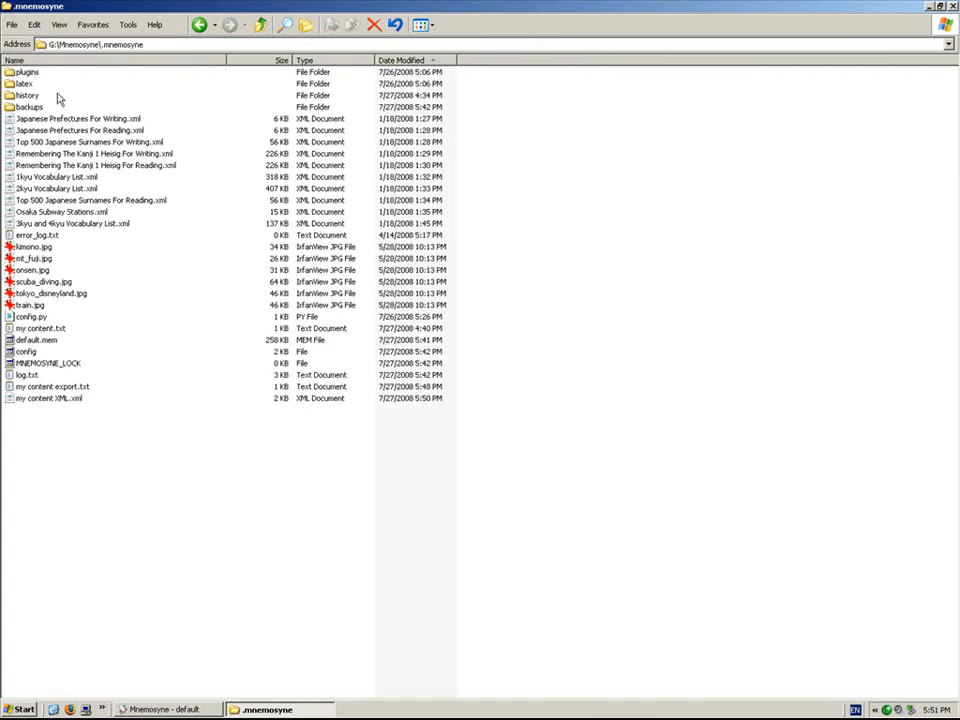